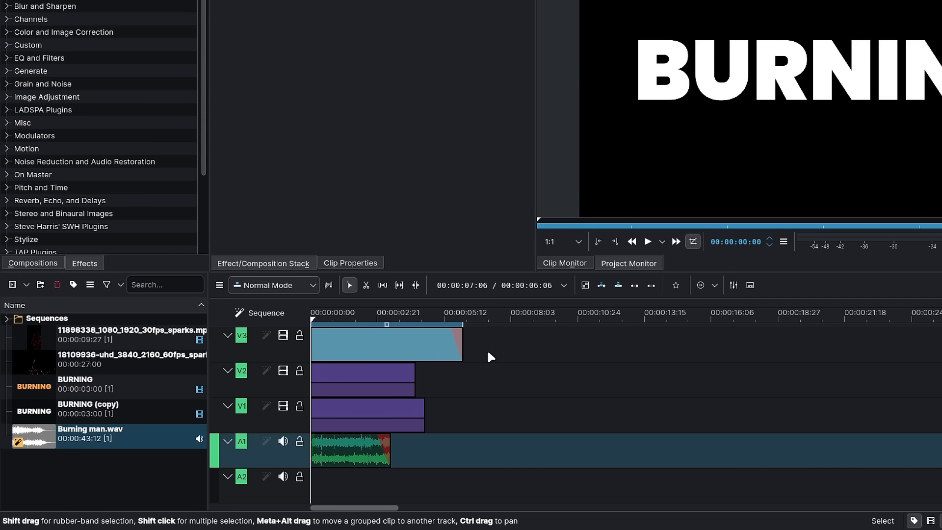
Select all timeline clips, check the options available for the selection, and play the start of the sequence
left_click_drag(448, 378, 370, 477)
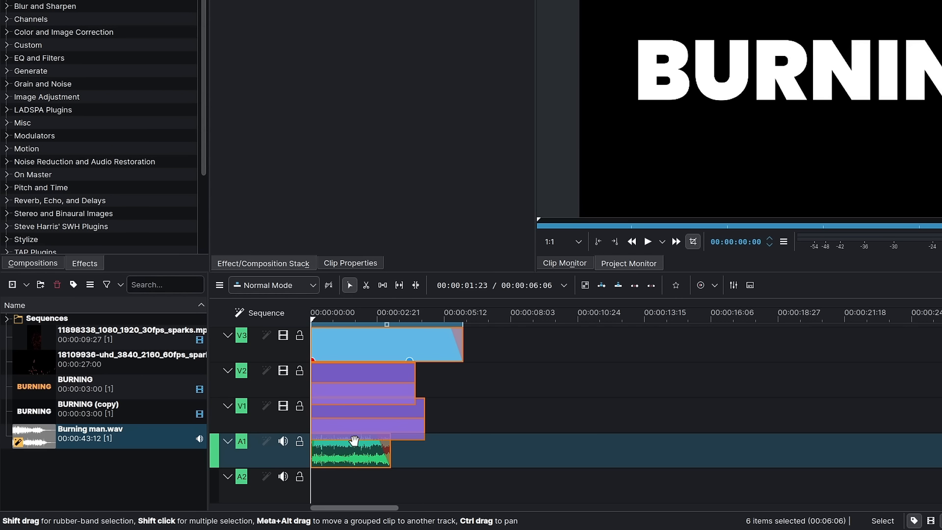
right_click(386, 346)
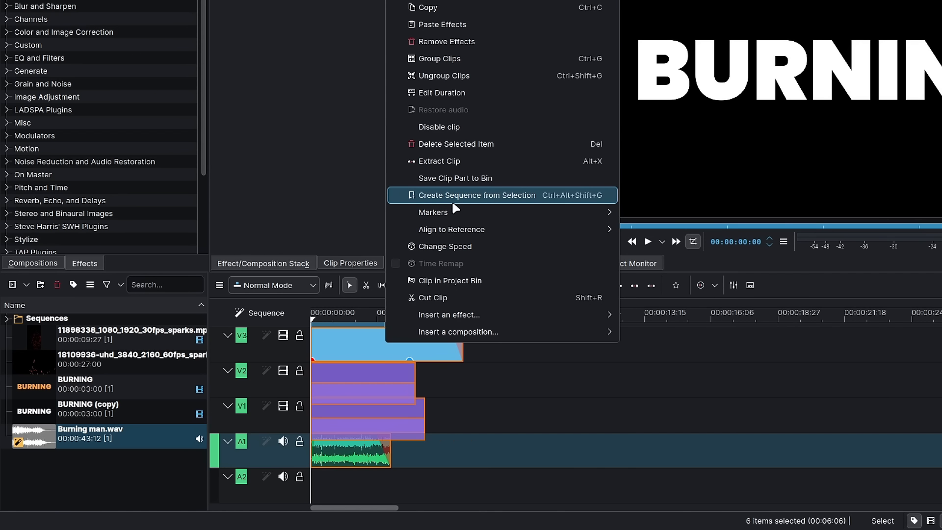
left_click(353, 317)
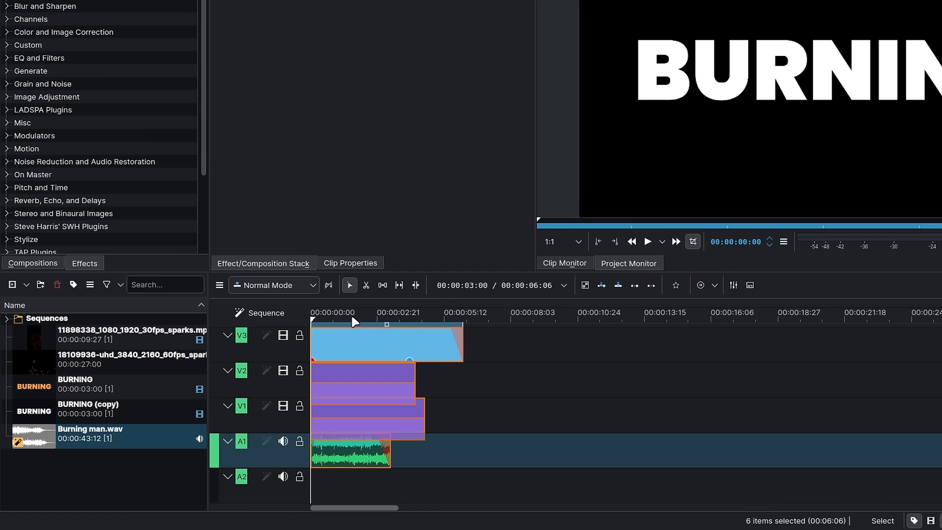
key("space")
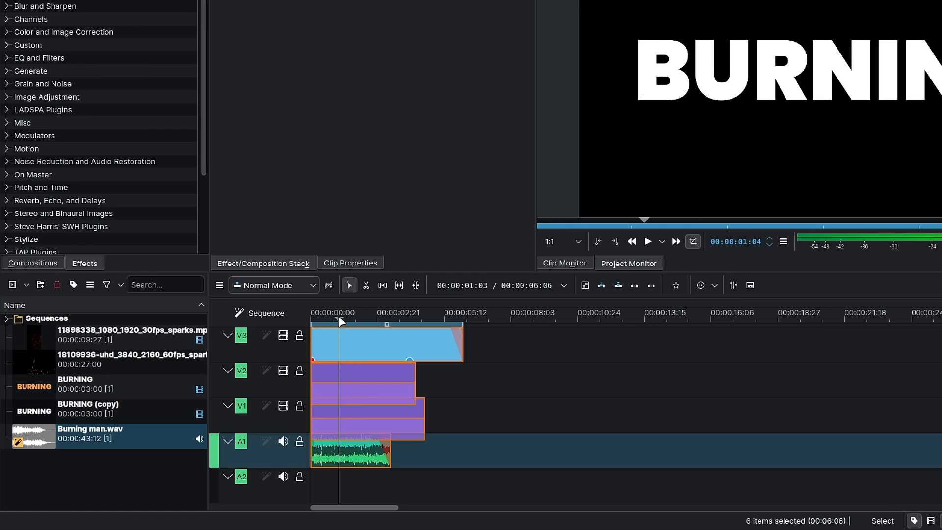
Hide track V3 and preview the two sparks videos and the white and orange BURNING titles from the project bin
left_click(283, 335)
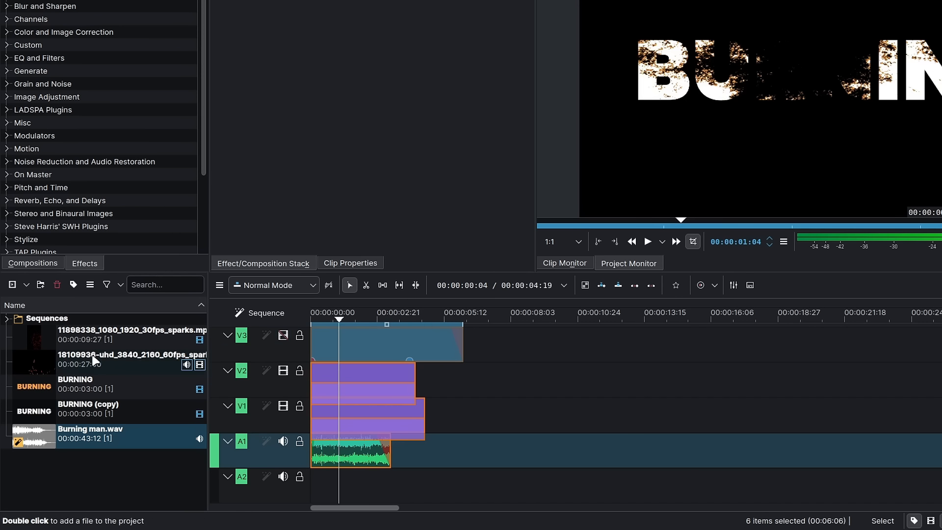
left_click(44, 336)
left_click(776, 177)
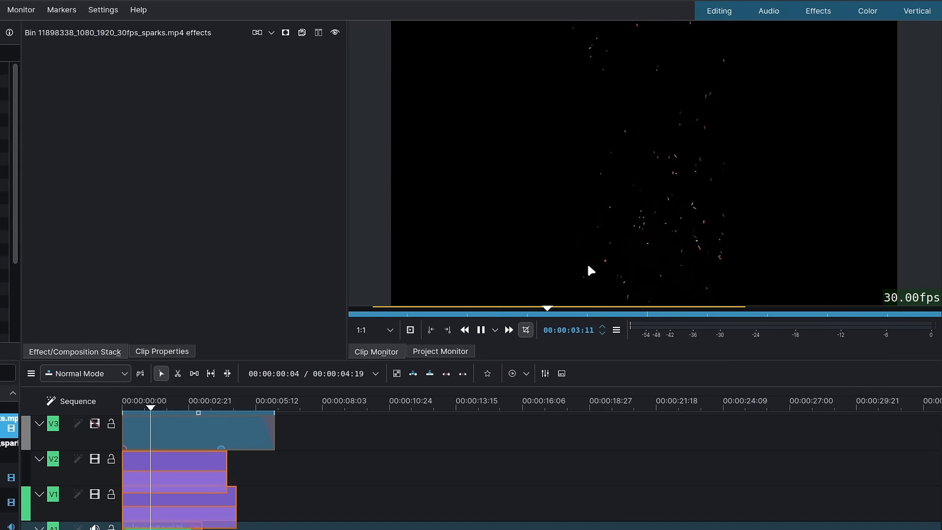
key("space")
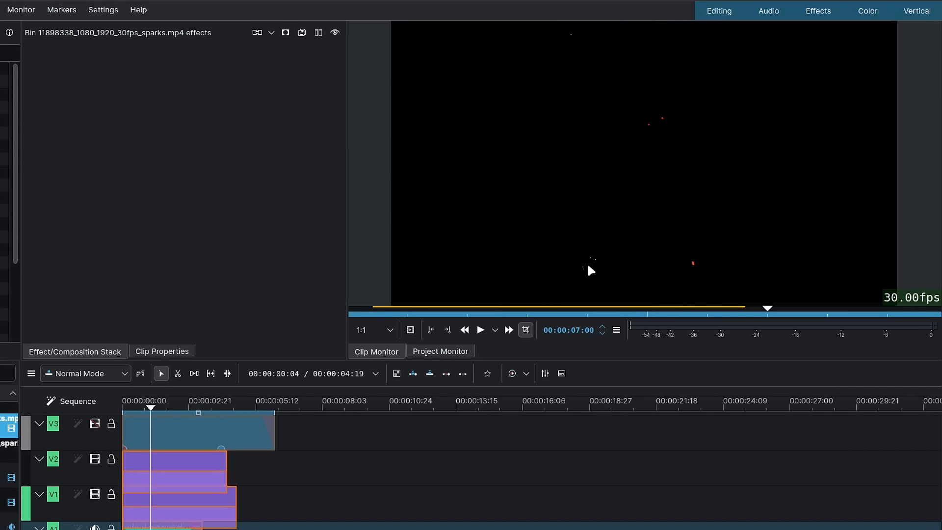
left_click(9, 444)
key("space")
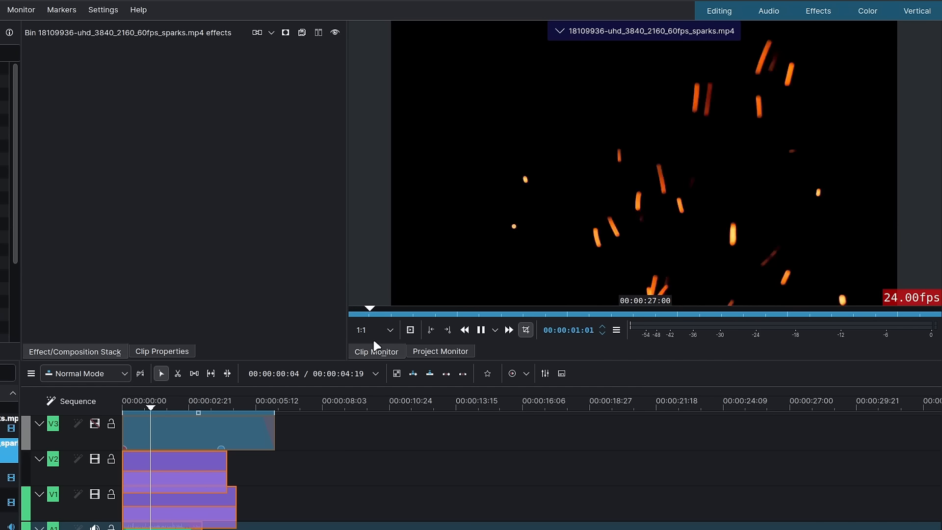
key("space")
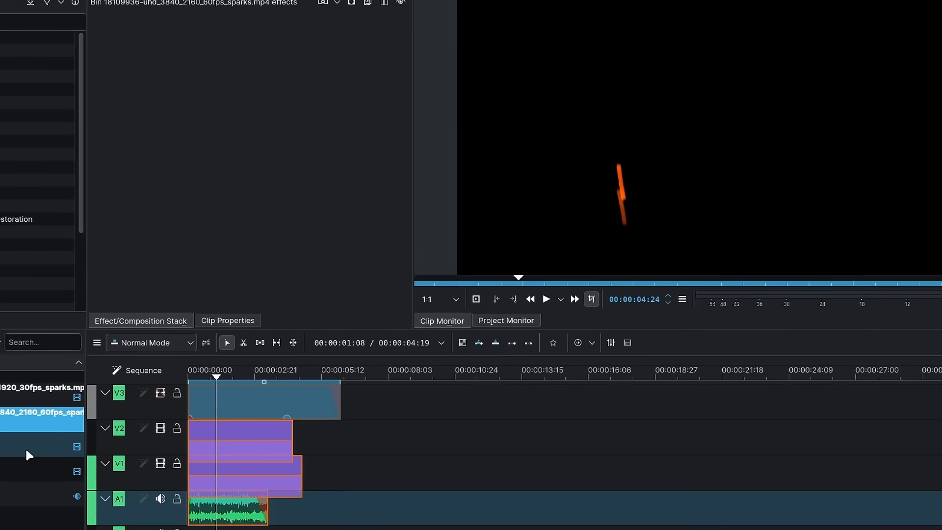
left_click(31, 413)
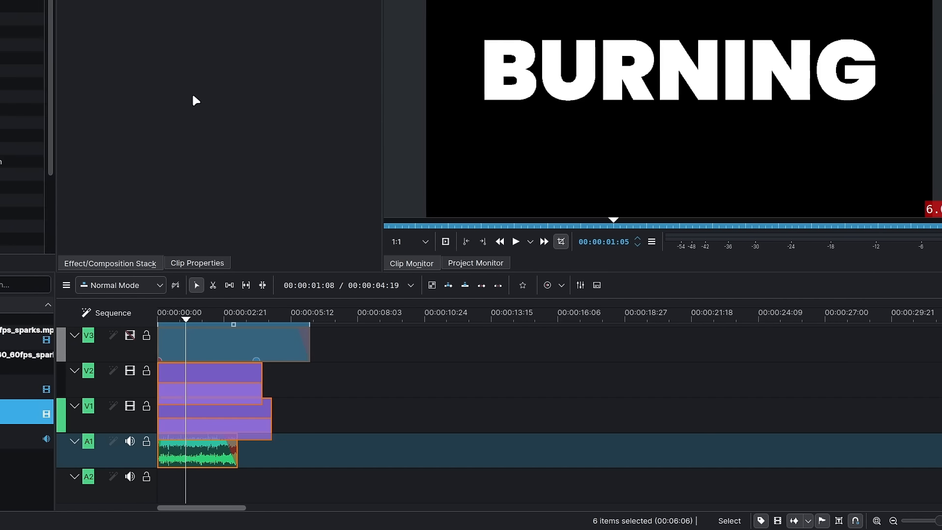
left_click(52, 394)
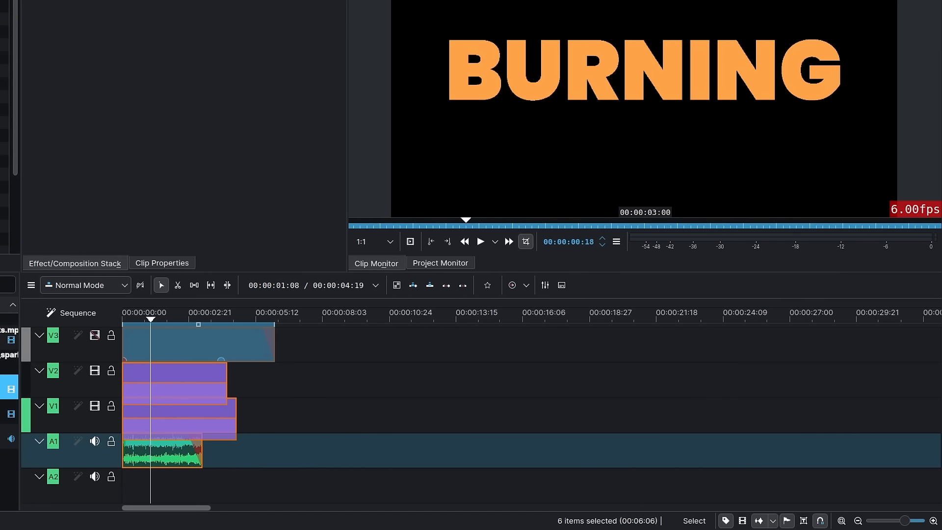
Hide track V2 and examine the orange title's wipe at 00:00:00:22
left_click(95, 370)
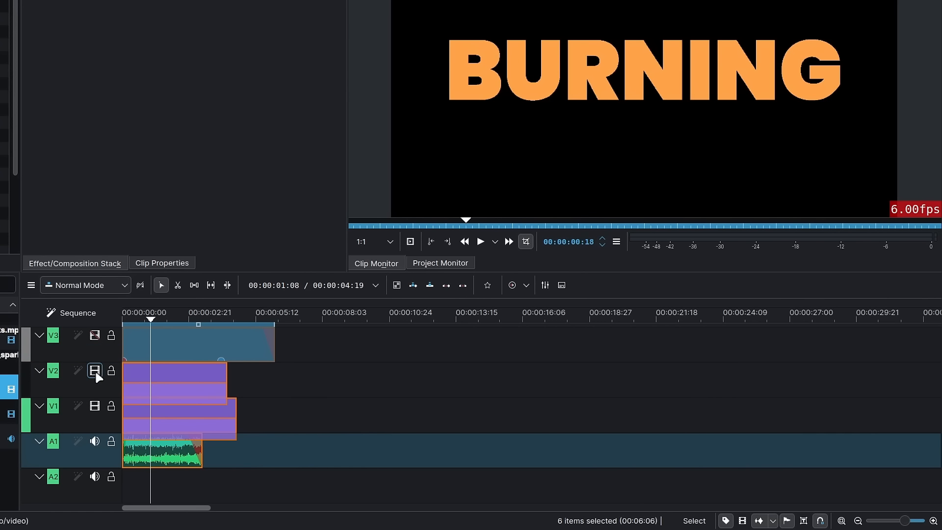
left_click(141, 317)
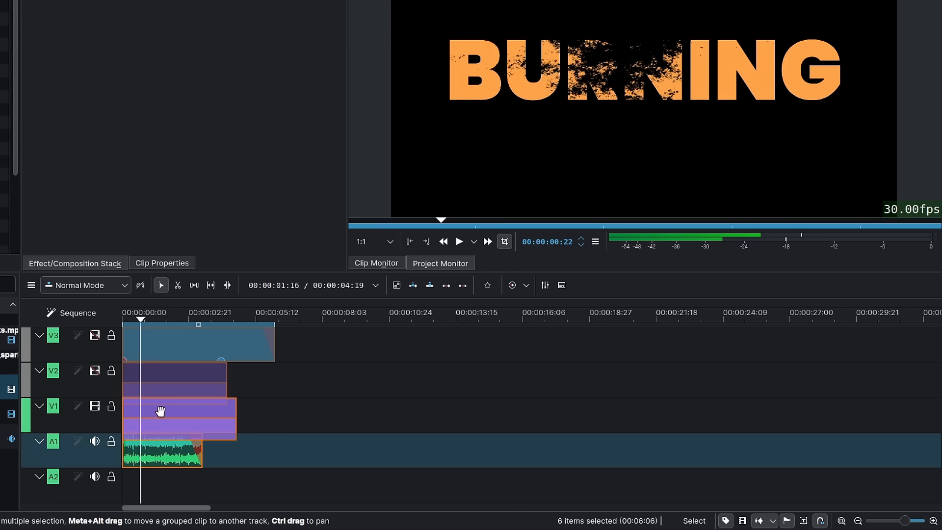
Move the wipe compositions on V1 and V2 past the end of their title clips and show track V2 again
left_click(186, 430)
left_click(183, 431, "shift")
left_click(177, 431)
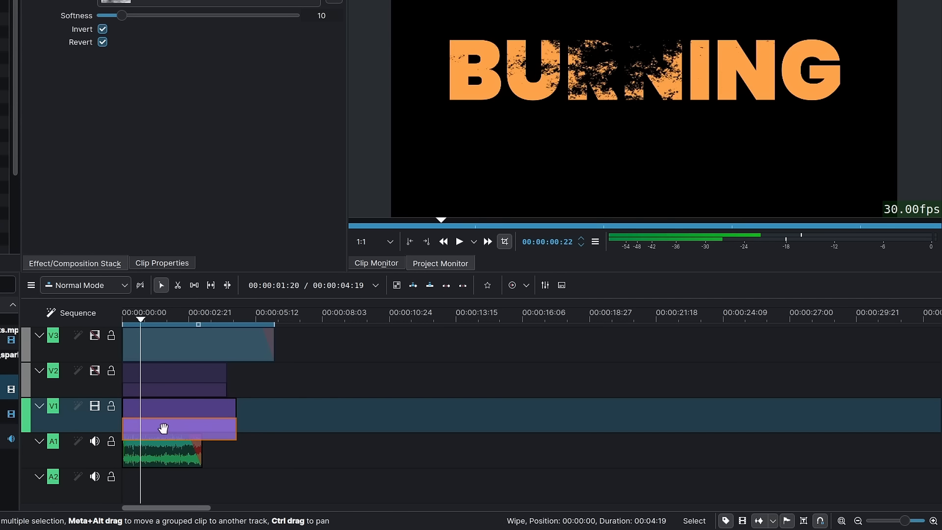
left_click_drag(163, 428, 329, 429)
left_click_drag(164, 392, 295, 403)
left_click(149, 319)
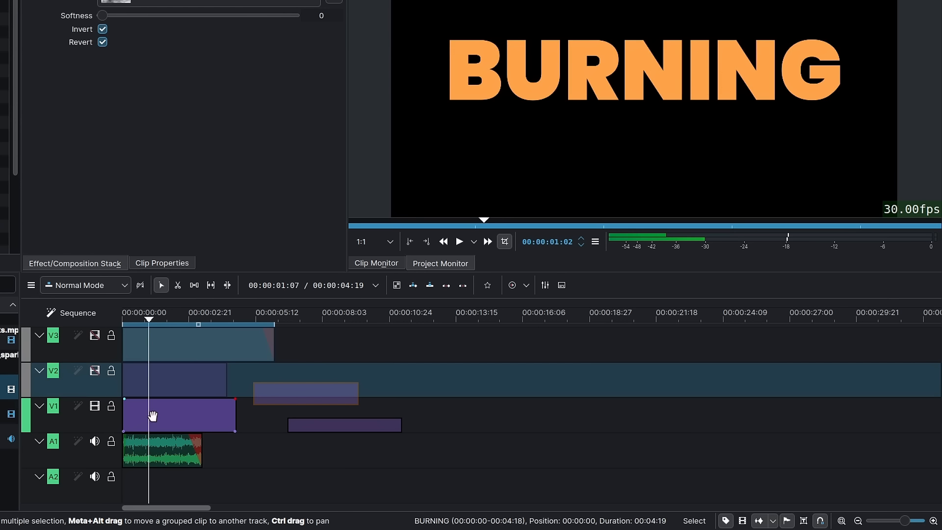
left_click(95, 372)
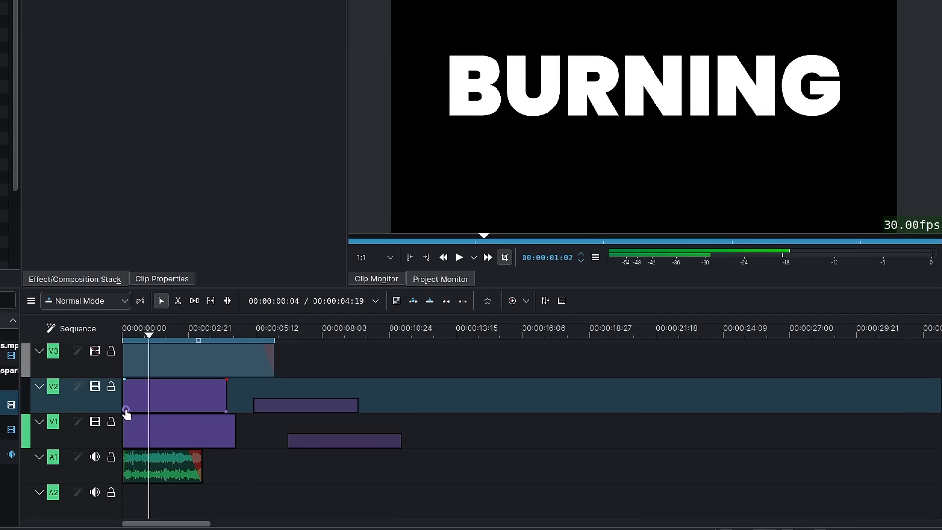
Add a Wipe composition to the start of the white title clip on V2 and select it to show its settings
left_click(126, 411)
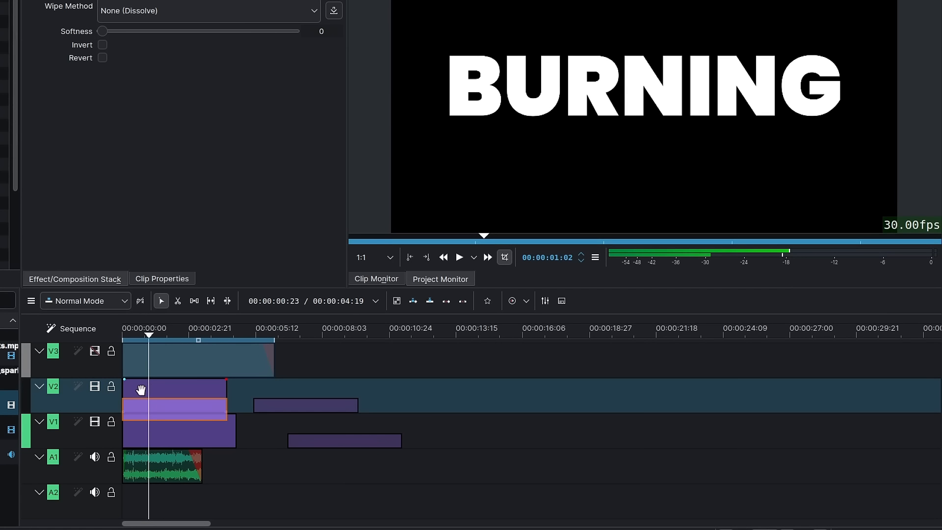
left_click(194, 393)
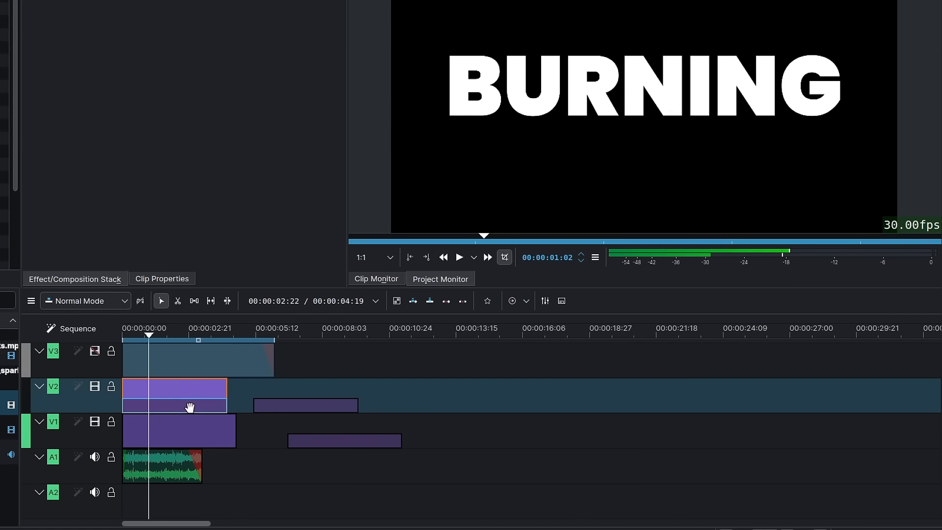
left_click(190, 408)
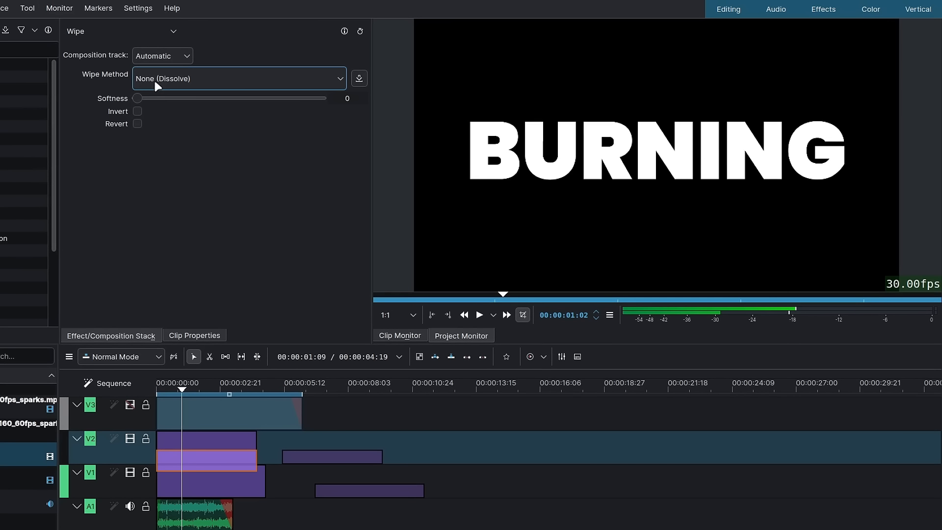
Look through the wipe methods offered for the new V2 composition, including Cloud and 159175-cloud_-_16-9.pgm
left_click(179, 86)
scroll(199, 132, "down", 5)
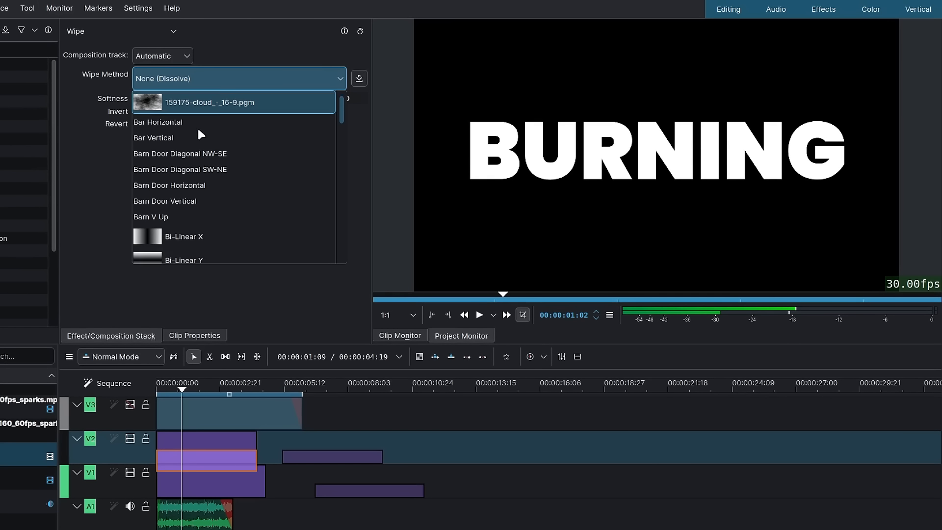
scroll(185, 218, "down", 2)
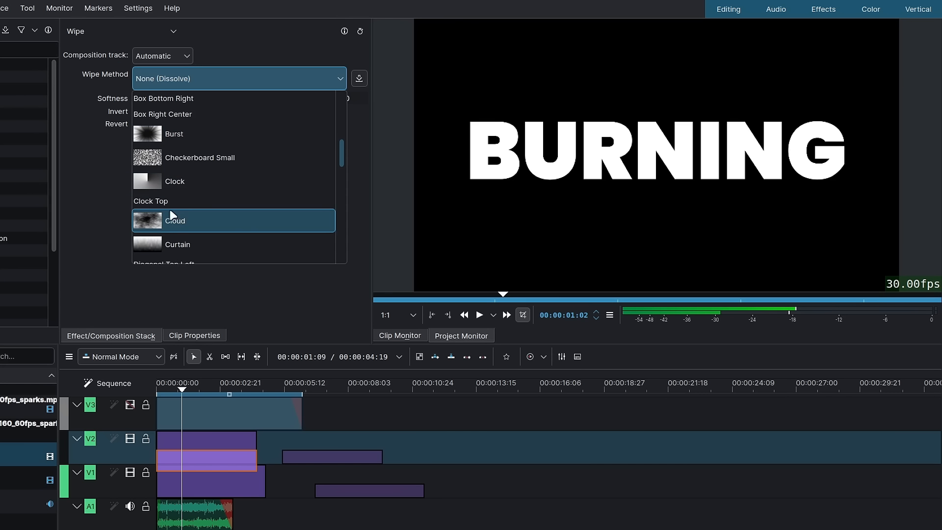
scroll(223, 182, "up", 5)
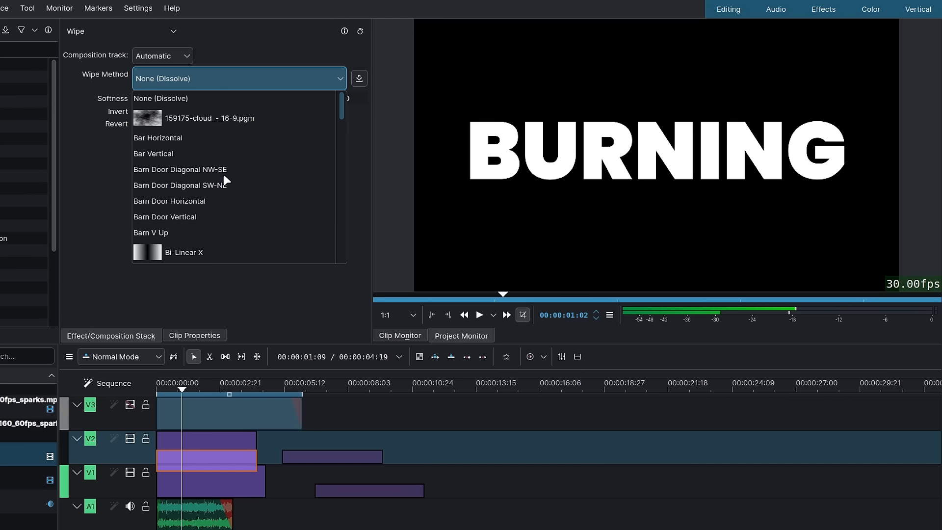
left_click(123, 156)
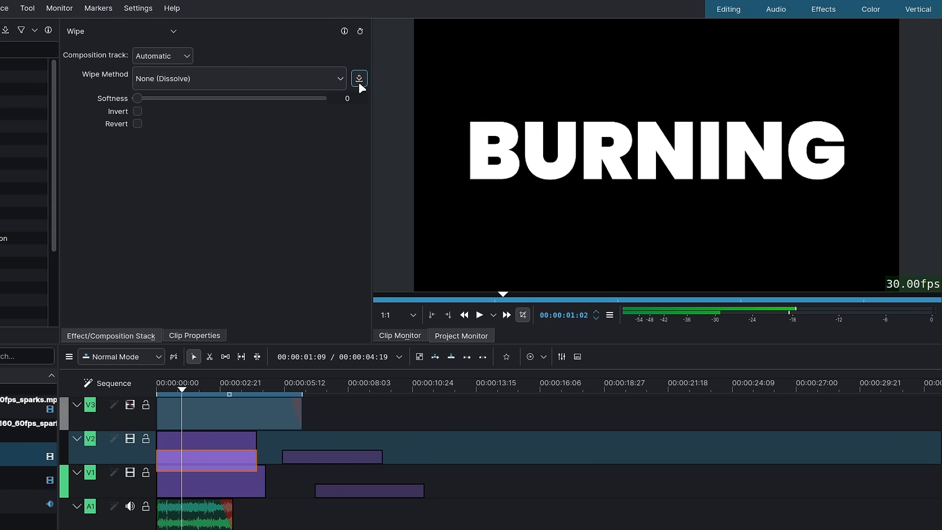
Open the downloadable transition wipes for the Wipe Method and enlarge and reposition their window
left_click(360, 84)
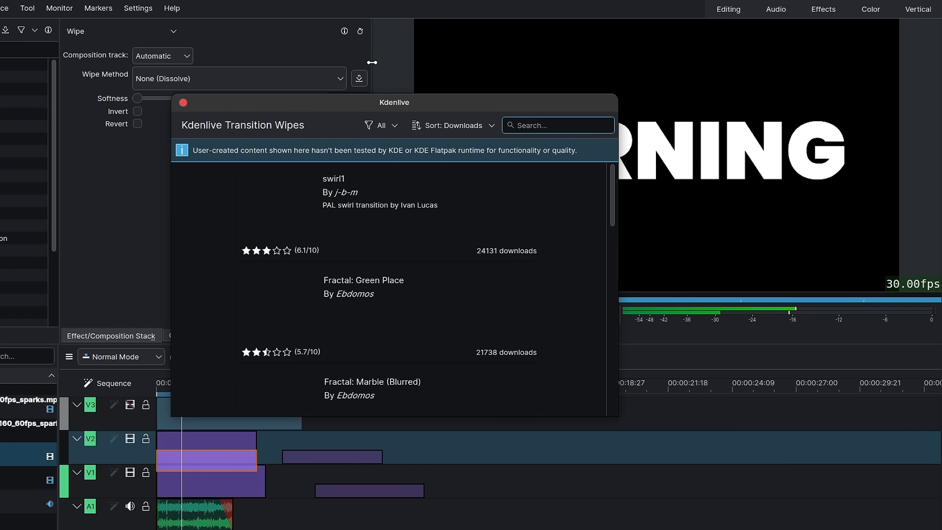
mouse_move(373, 64)
left_mouse_down()
mouse_move(408, 60)
mouse_move(376, 65)
left_mouse_up()
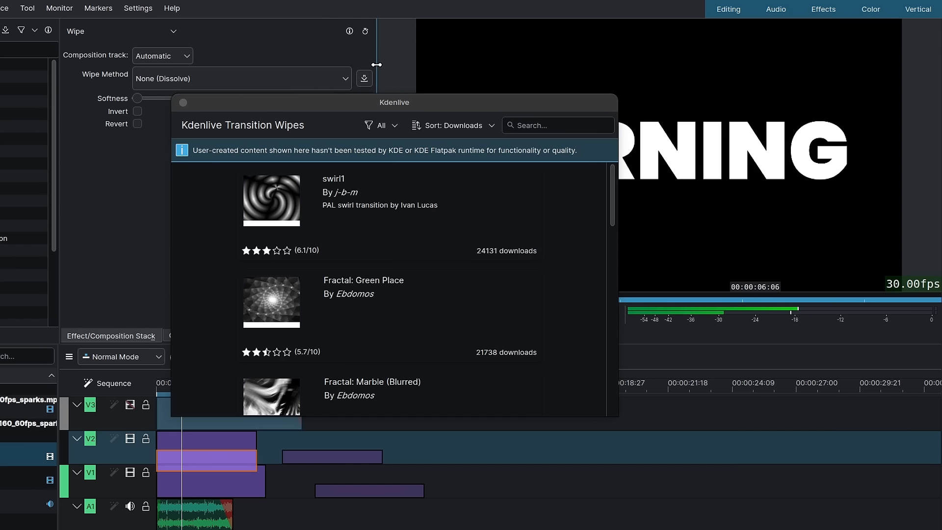
left_click_drag(615, 413, 878, 529)
left_click_drag(532, 102, 416, 72)
Browse the downloadable transition wipes for the 16:9 cloud wipe, view the 12and1 wipe Kdenlive Logo details, and close the window
scroll(401, 252, "down", 3)
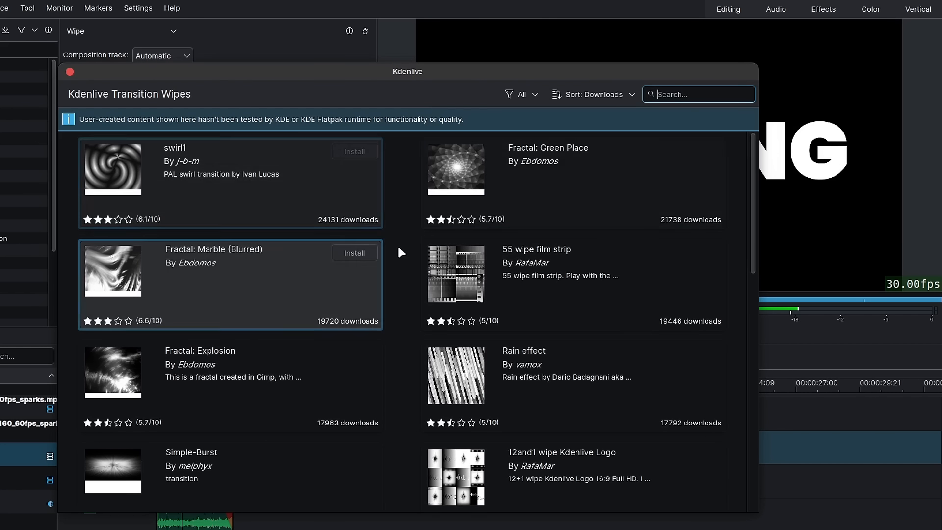
scroll(401, 252, "down", 6)
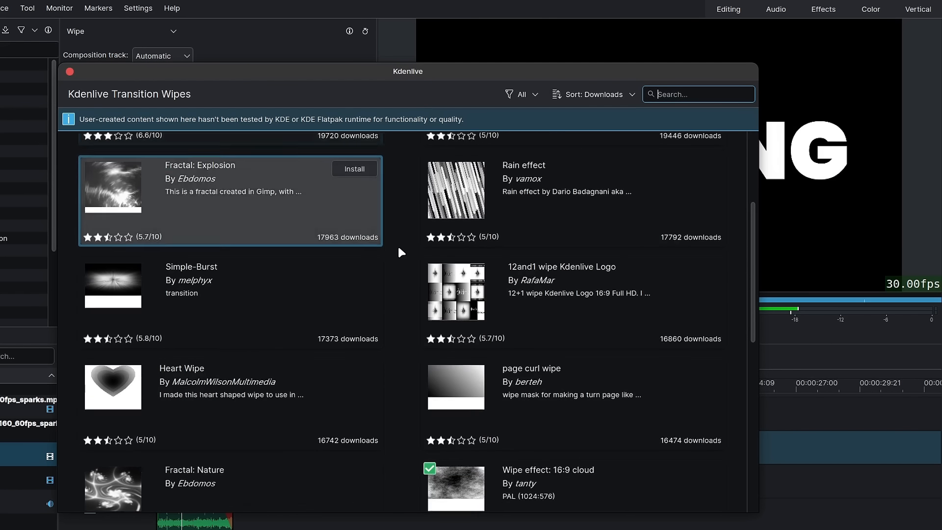
left_click(466, 256)
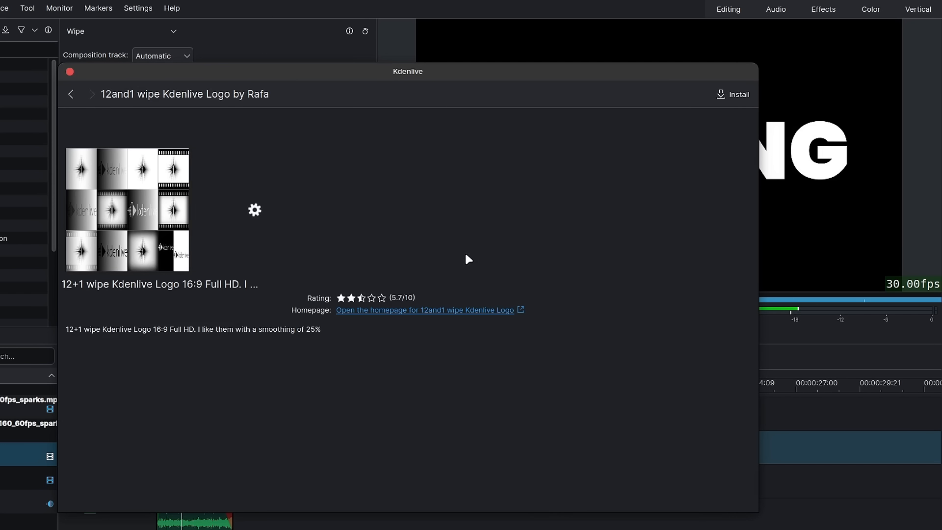
left_click(71, 93)
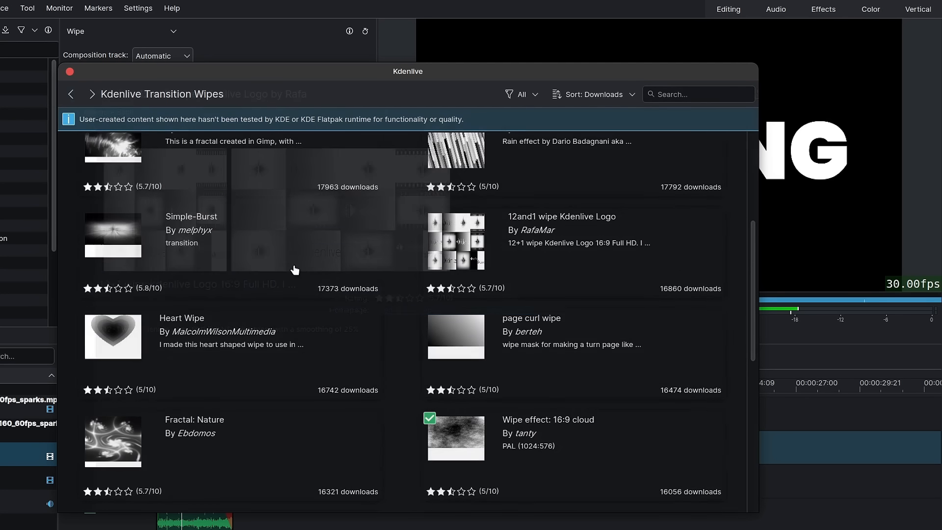
scroll(519, 353, "down", 3)
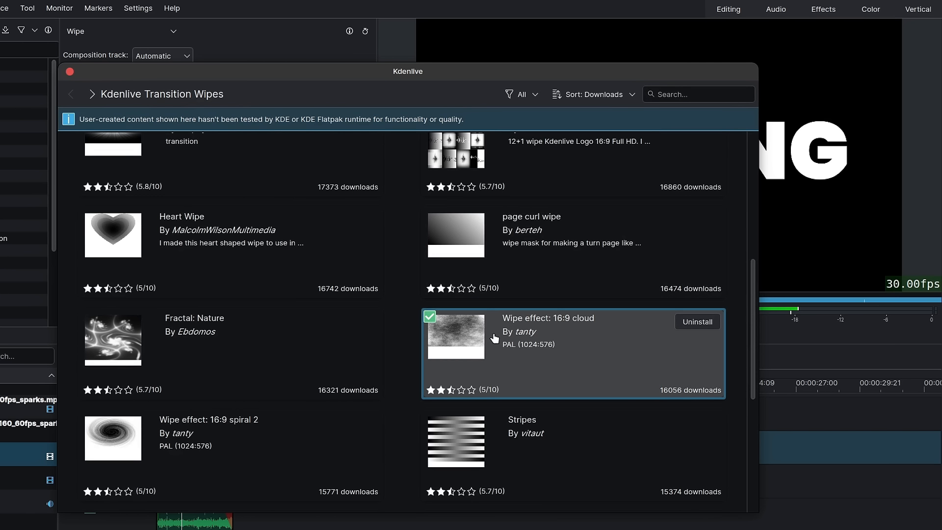
scroll(494, 338, "down", 5)
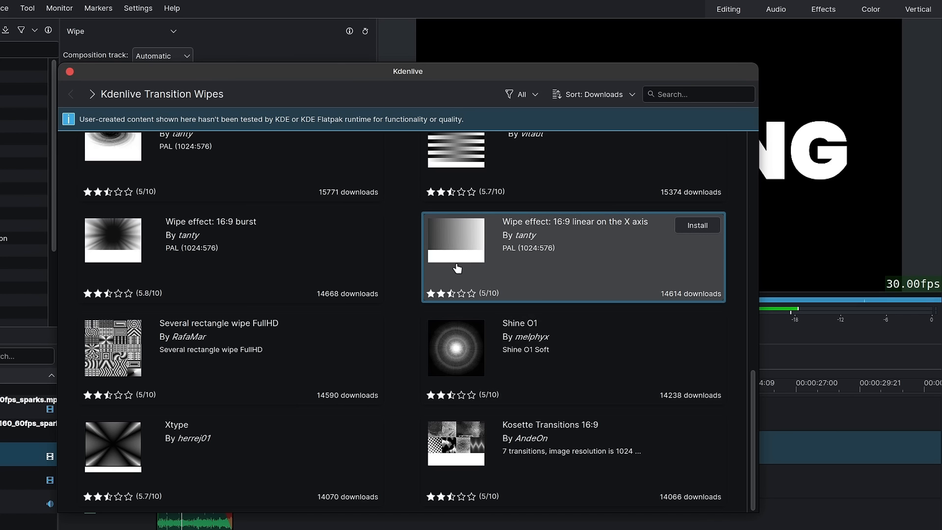
scroll(460, 282, "up", 3)
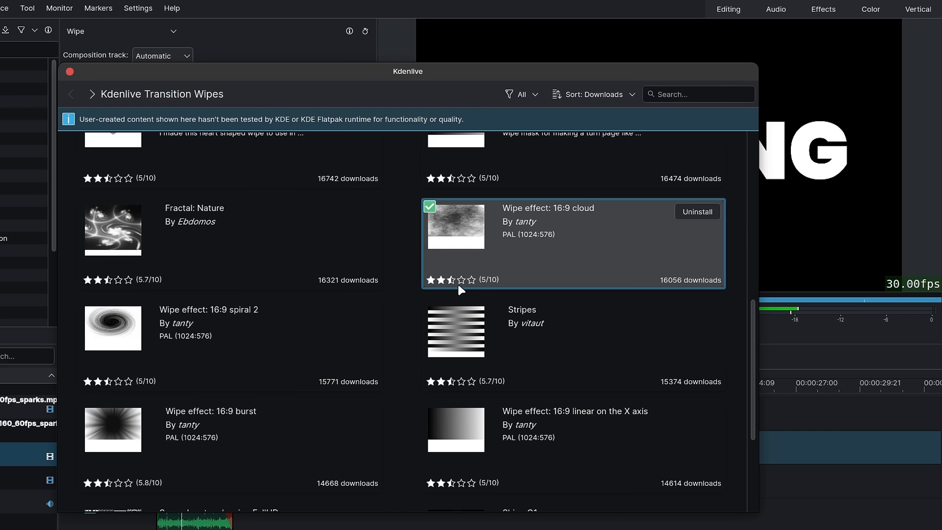
scroll(457, 281, "up", 2)
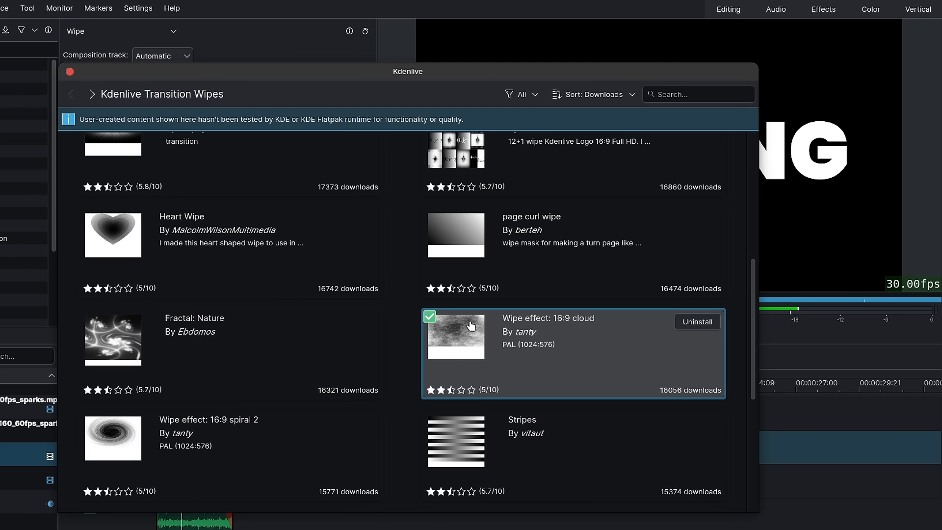
scroll(487, 326, "up", 7)
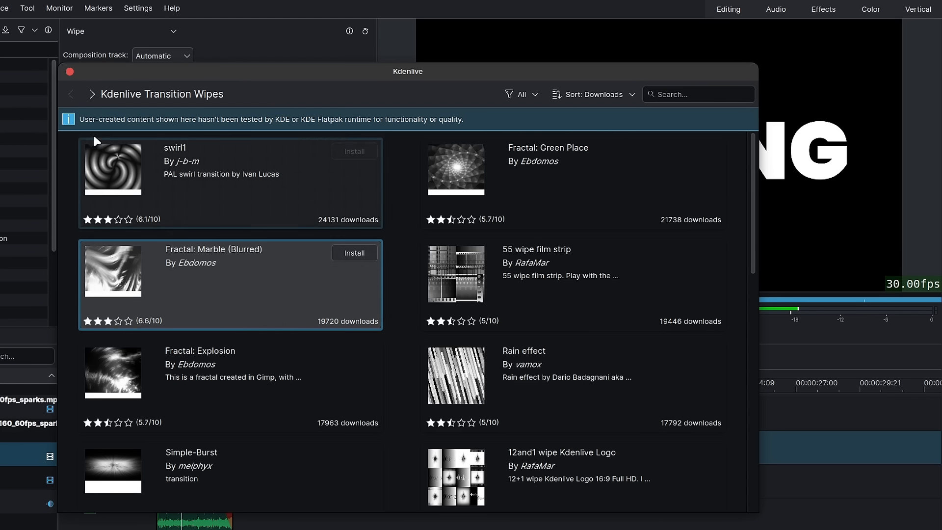
left_click(70, 71)
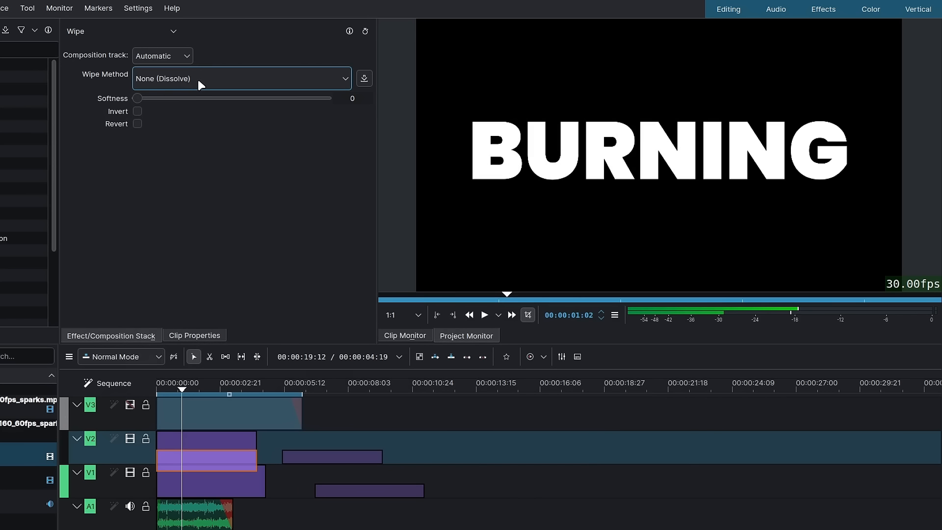
Set the Wipe Method of the V2 composition to 159175-cloud_-_16-9.pgm and preview it near the sequence start
left_click(198, 78)
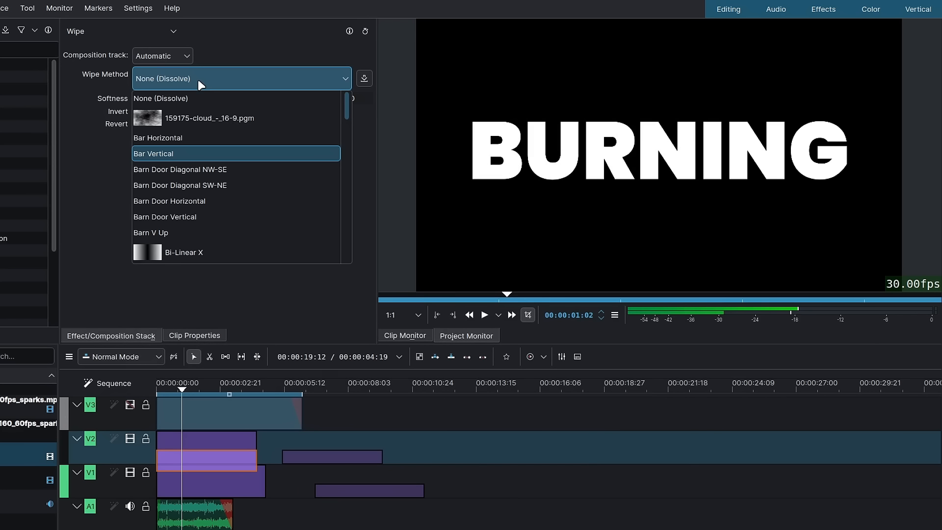
left_click(197, 119)
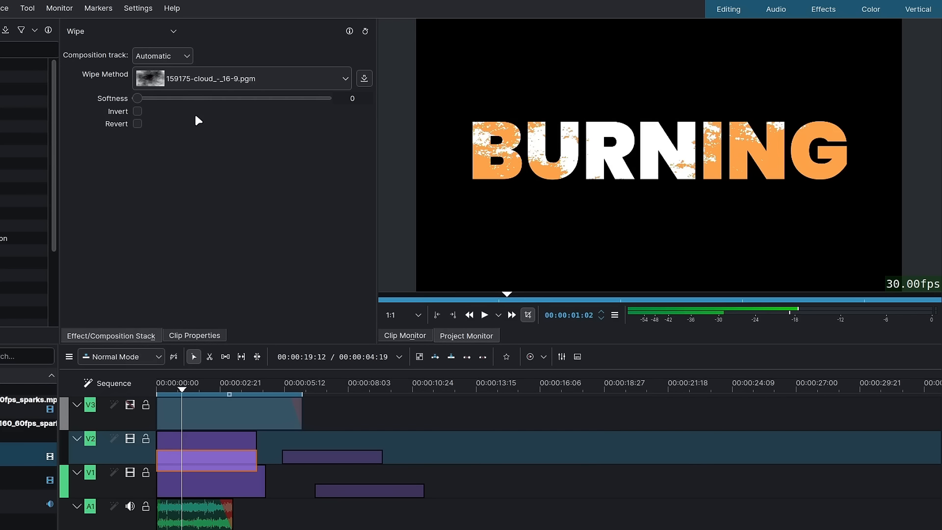
mouse_move(181, 392)
left_mouse_down()
mouse_move(228, 395)
mouse_move(178, 393)
left_mouse_up()
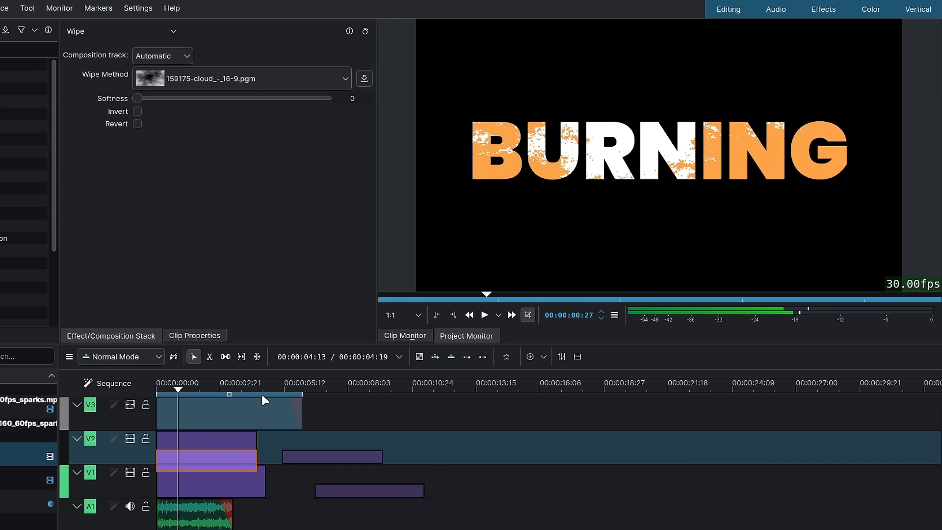
Enable Revert and Invert for the V2 wipe, preview the transition and return to the sequence start
left_click(138, 123)
mouse_move(202, 391)
left_mouse_down()
mouse_move(238, 393)
mouse_move(201, 381)
mouse_move(208, 387)
left_mouse_up()
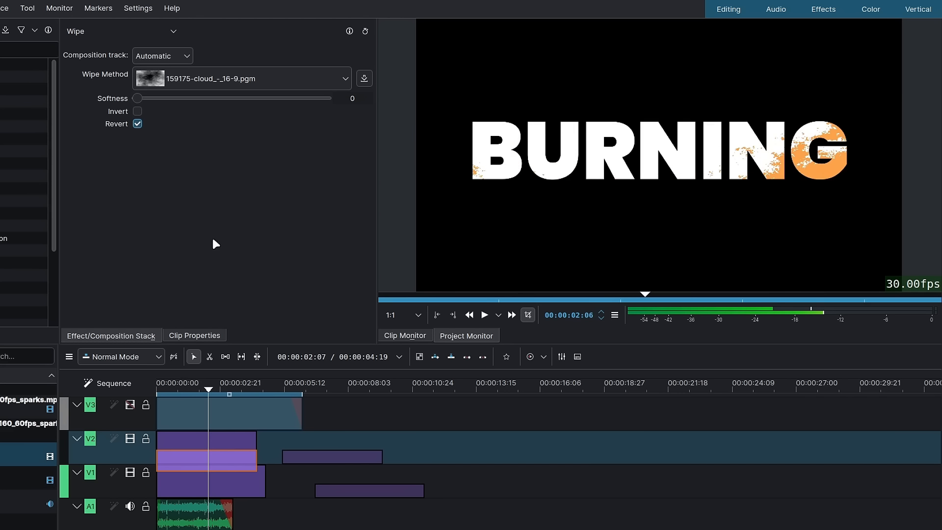
left_click(137, 111)
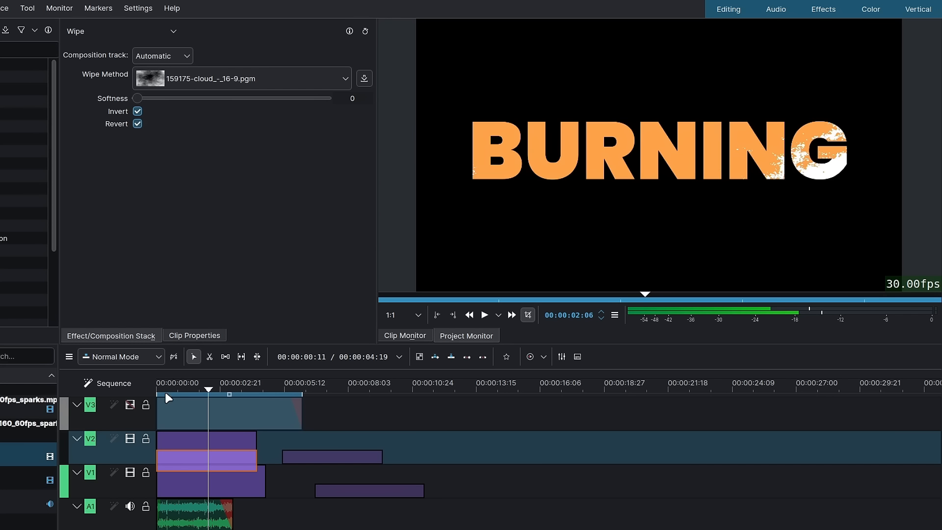
mouse_move(166, 394)
left_mouse_down()
mouse_move(179, 394)
mouse_move(165, 398)
left_mouse_up()
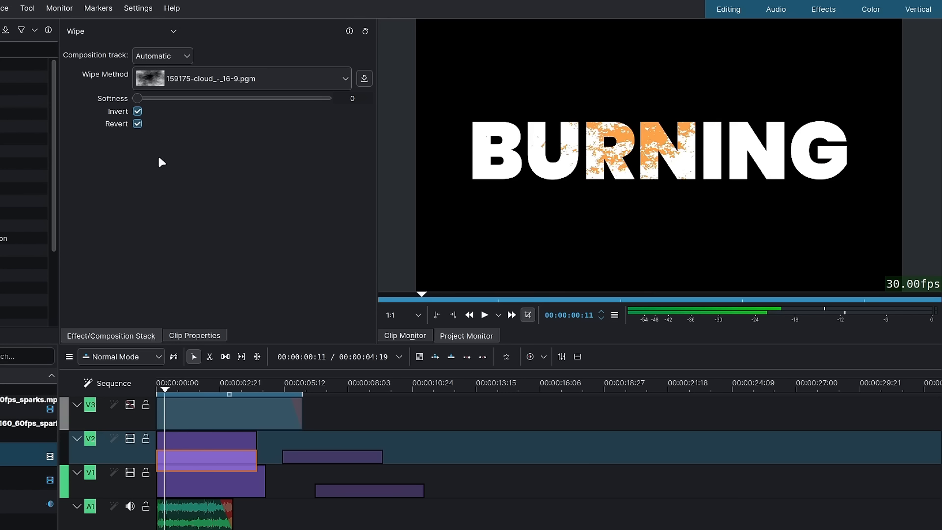
left_click(177, 388)
key("Home")
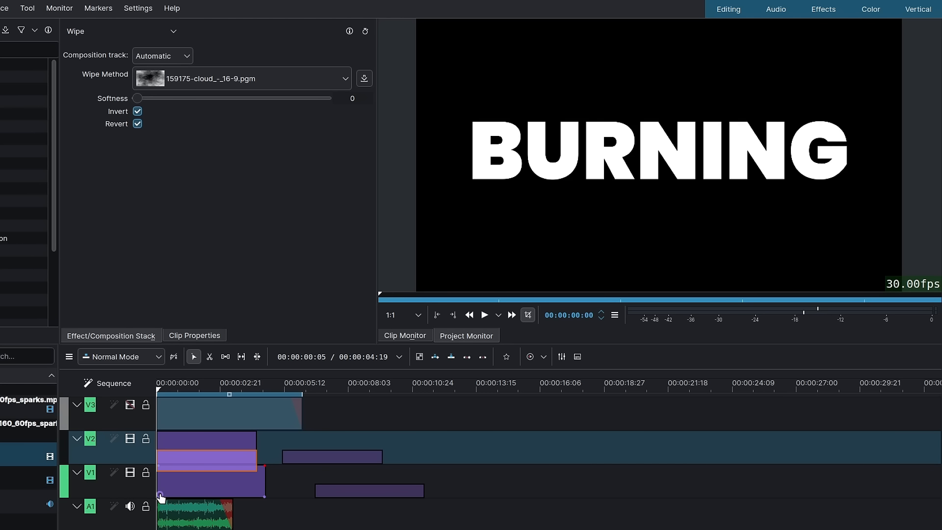
Add a Wipe composition to the start of the orange title clip on V1 and extend it to the clip's end
left_click(160, 494)
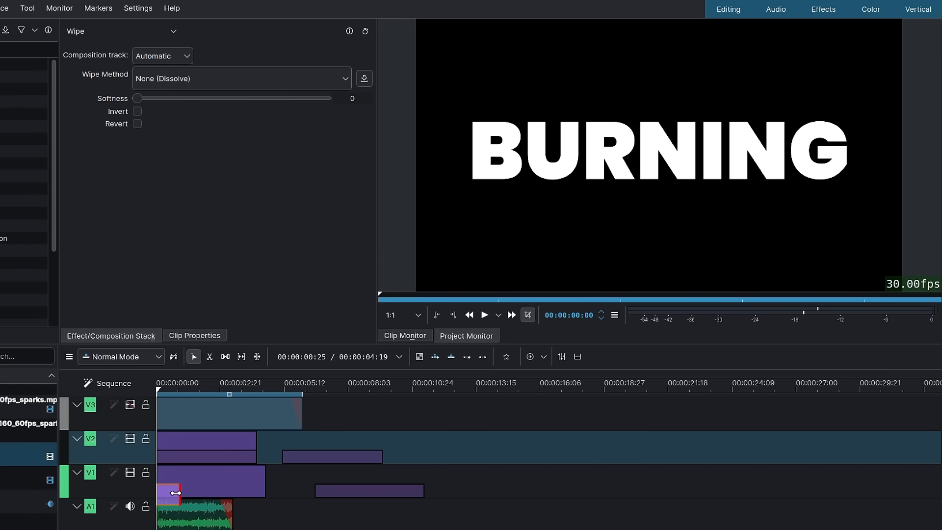
left_click_drag(176, 493, 261, 497)
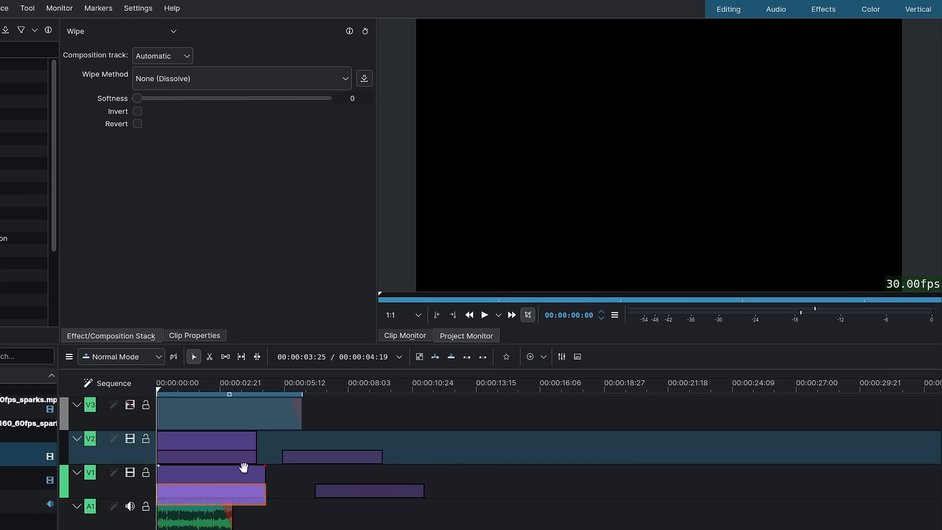
left_click(210, 388)
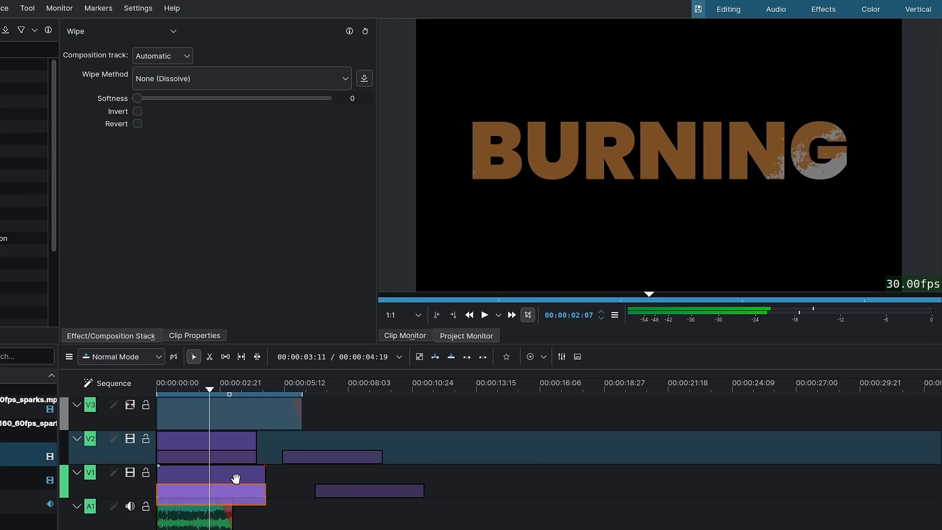
Set the V1 composition's Wipe Method to 159175-cloud_-_16-9.pgm and enable Invert and Revert
left_click(229, 476)
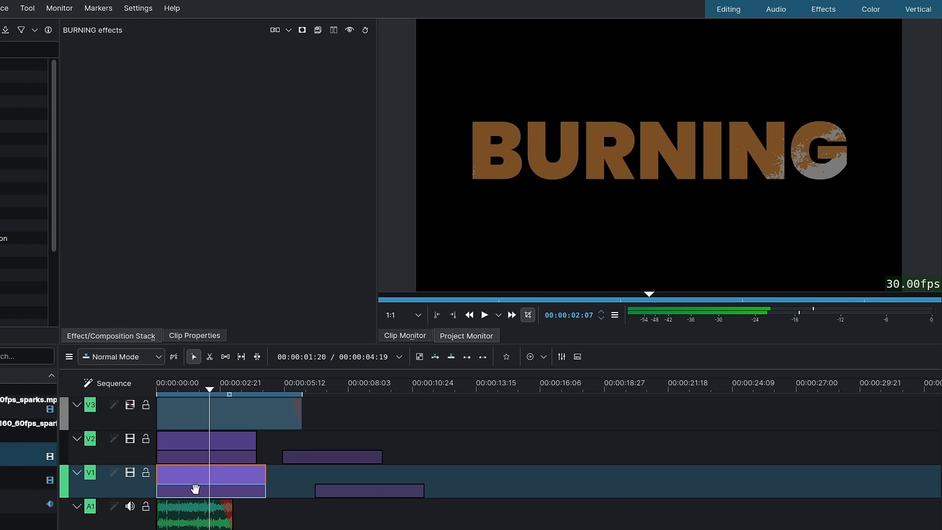
left_click(195, 489)
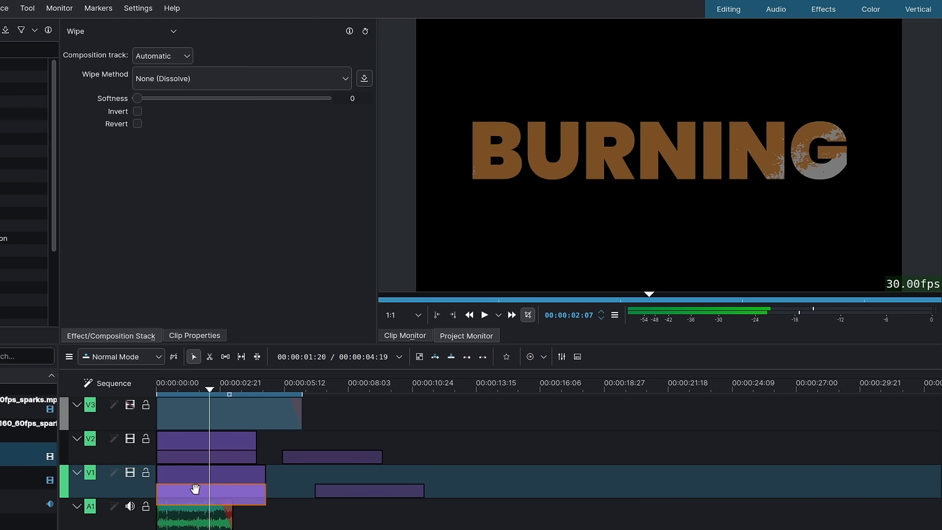
left_click(167, 85)
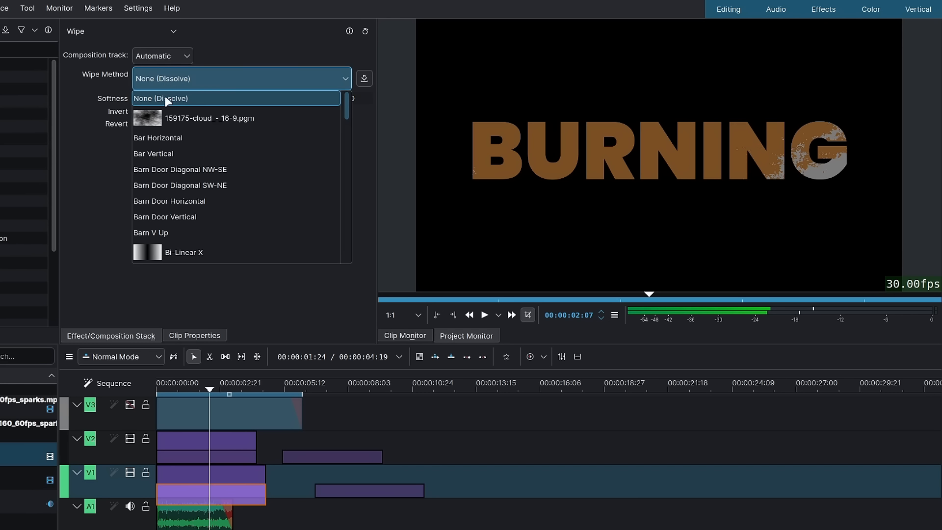
left_click(184, 120)
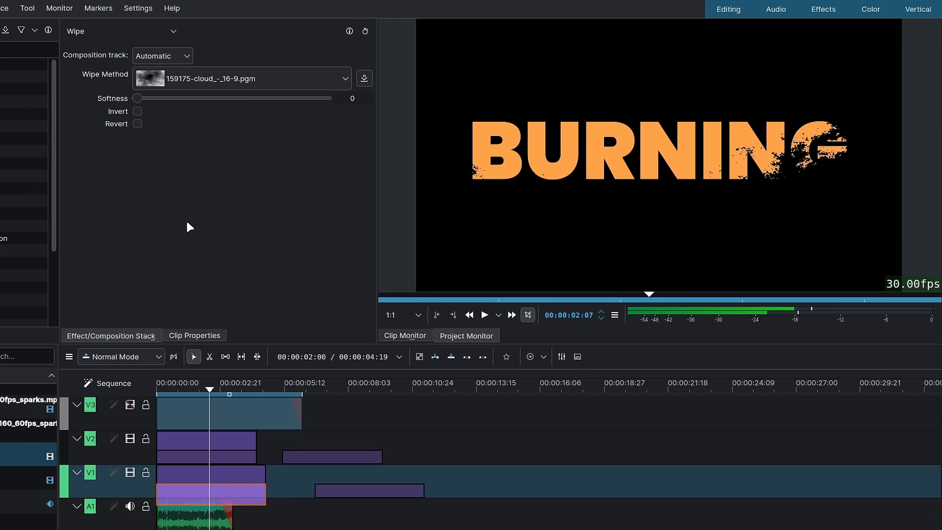
left_click(138, 112)
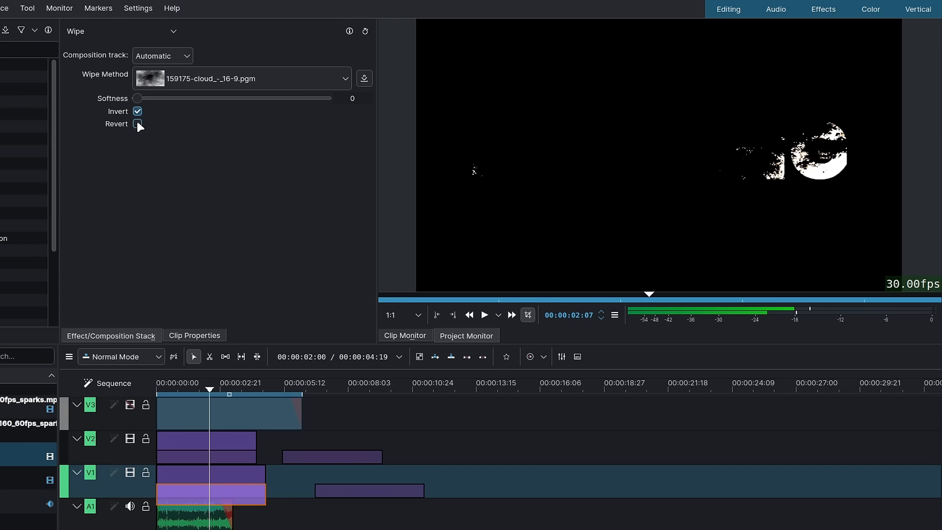
left_click(137, 124)
Check the burn-away and examine the final frames of the V1 title clip one by one, up to its end
left_click_drag(195, 384, 215, 390)
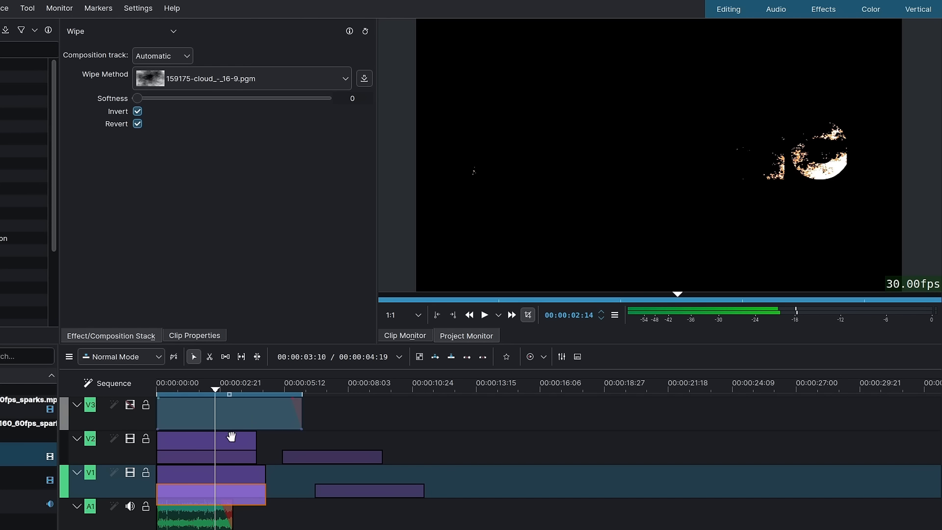
key("alt+Right")
key("alt+Right")
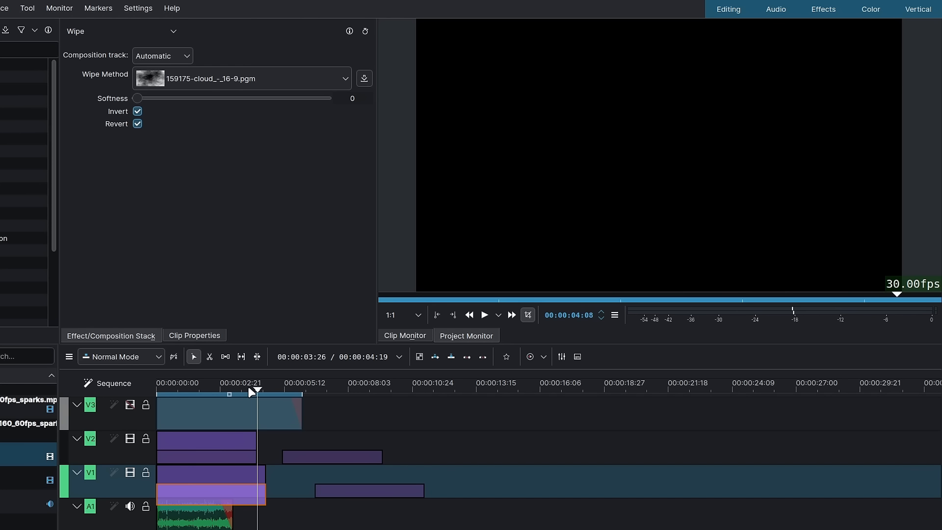
key("Right")
key("Right")
key("Right")
key("Right")
key("Right")
key("Right")
key("Right")
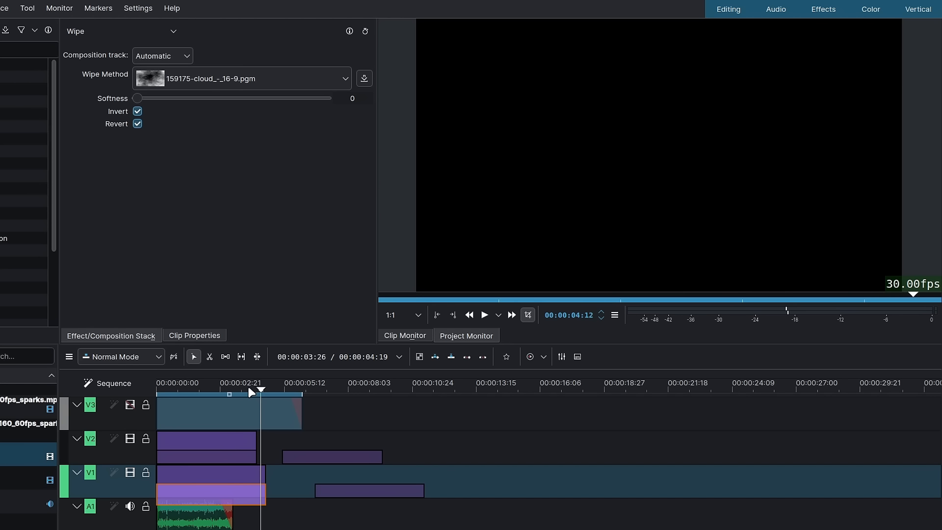
key("Right")
key("Right")
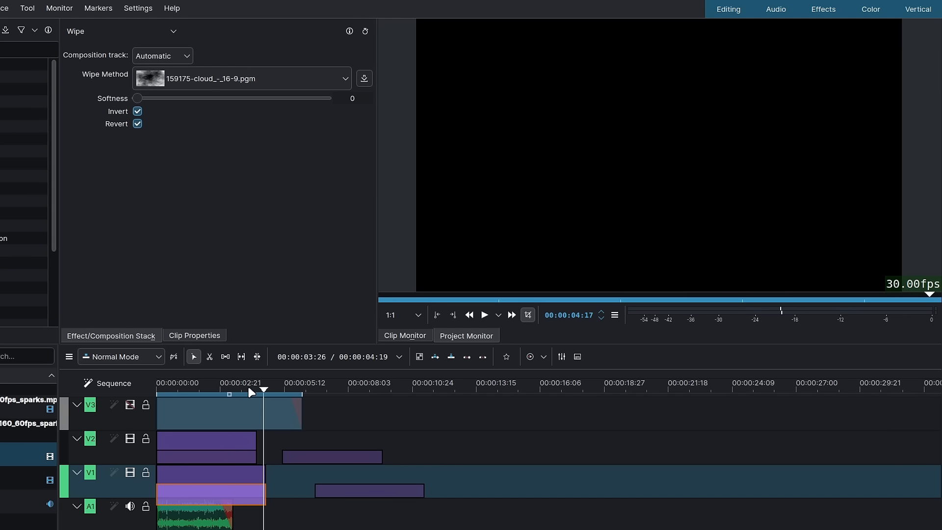
scroll(278, 485, "up", 5)
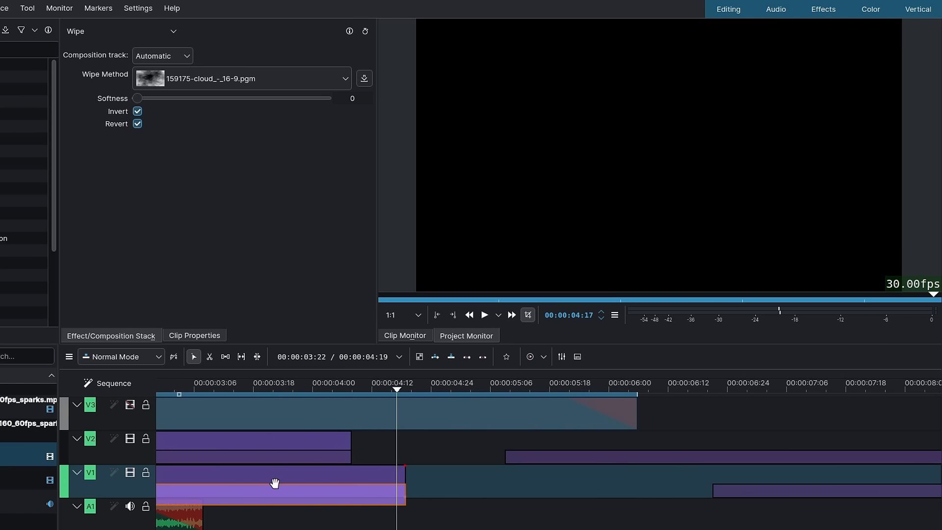
key("Right")
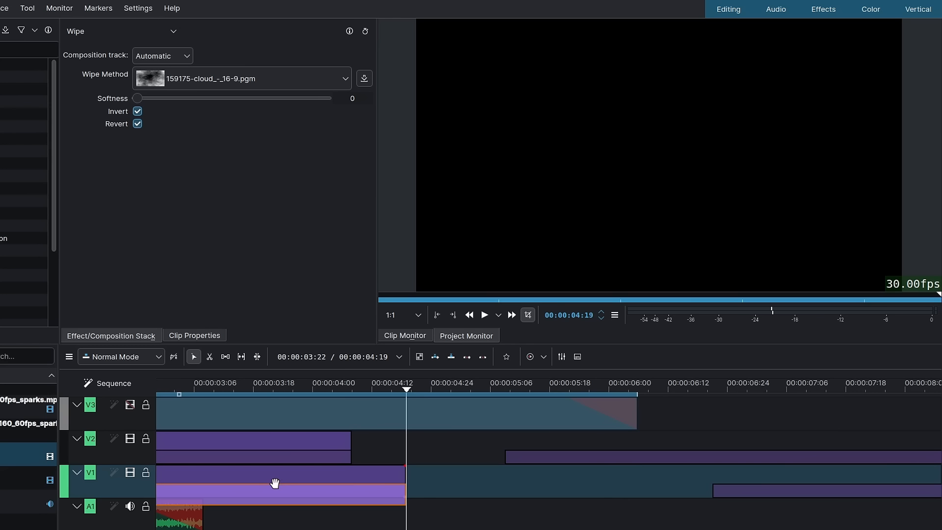
key("Left")
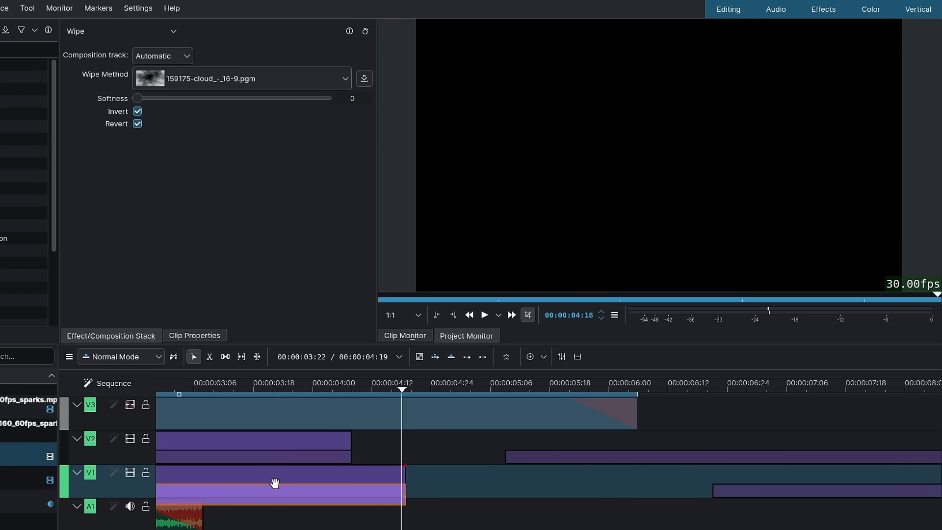
key("Right")
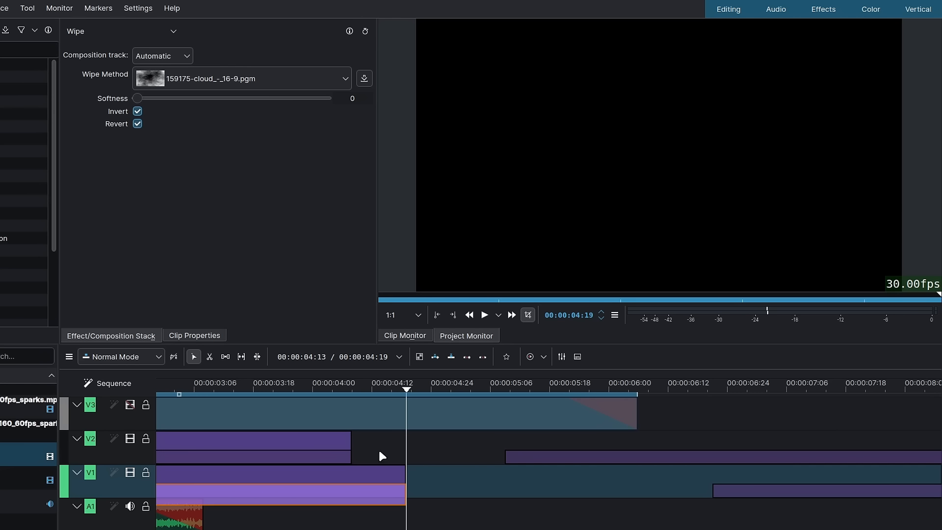
scroll(381, 456, "down", 3)
Set the V1 wipe's Softness to 4 and preview the softened edge on the title
mouse_move(300, 388)
left_mouse_down()
mouse_move(138, 381)
mouse_move(178, 384)
left_mouse_up()
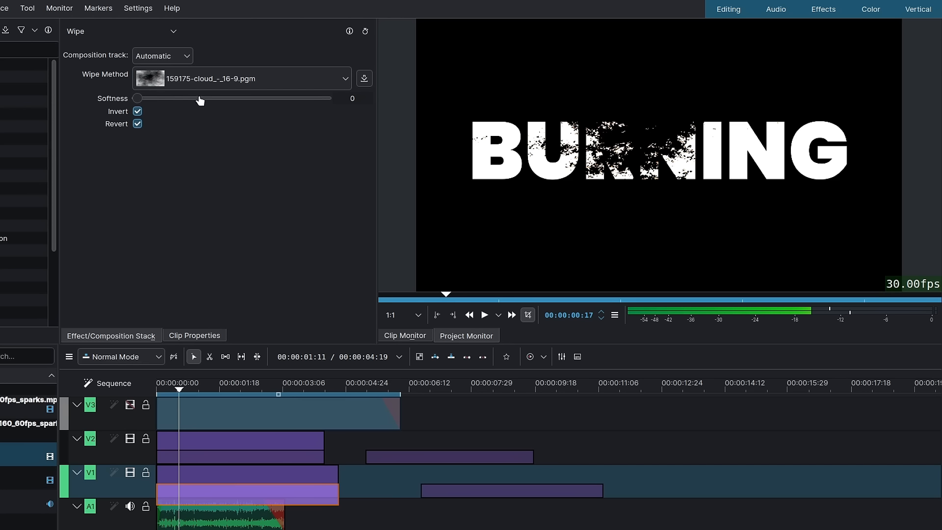
scroll(352, 98, "up", 2)
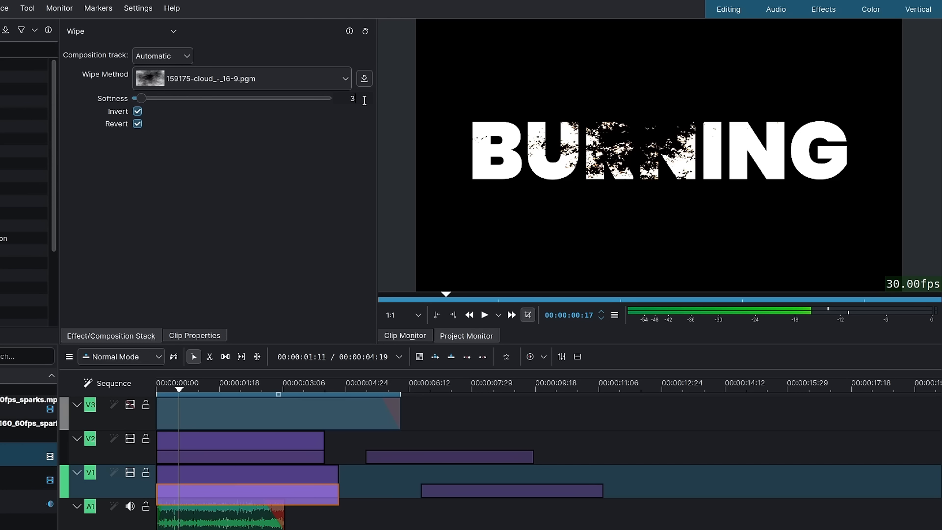
key("Return")
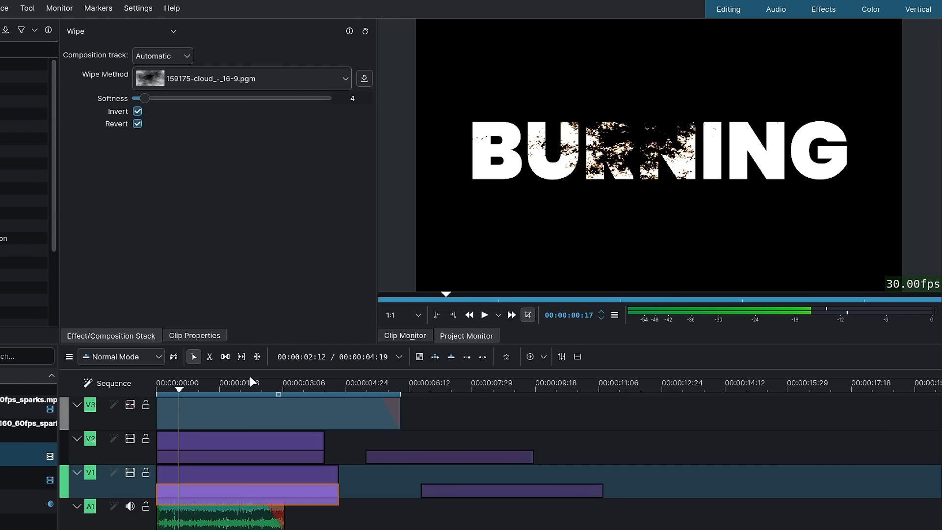
mouse_move(251, 379)
left_mouse_down()
mouse_move(241, 385)
mouse_move(287, 392)
mouse_move(165, 393)
mouse_move(187, 385)
mouse_move(250, 405)
mouse_move(142, 394)
left_mouse_up()
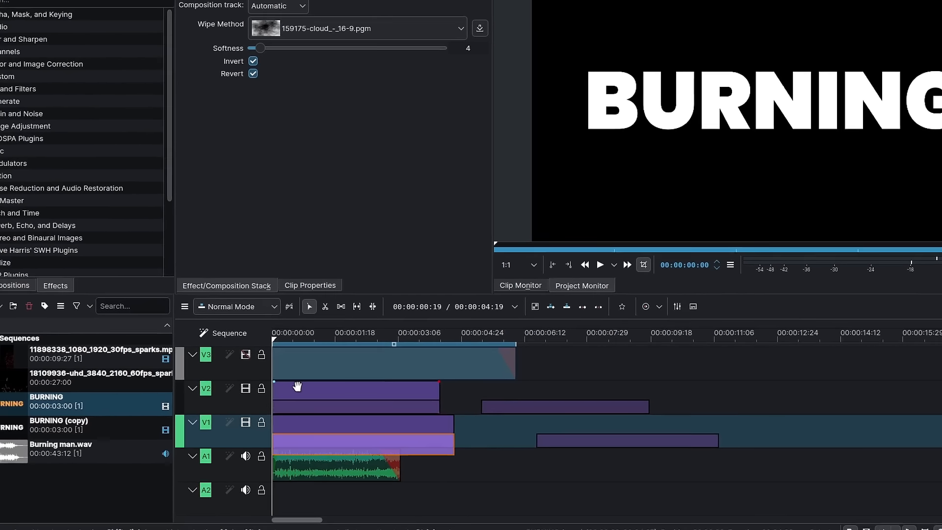
Unhide track V3, preview its sparks clip over the title and view the original 11898338_1080_1920_30fps_sparks.mp4 footage
left_click(246, 354)
left_click(318, 365)
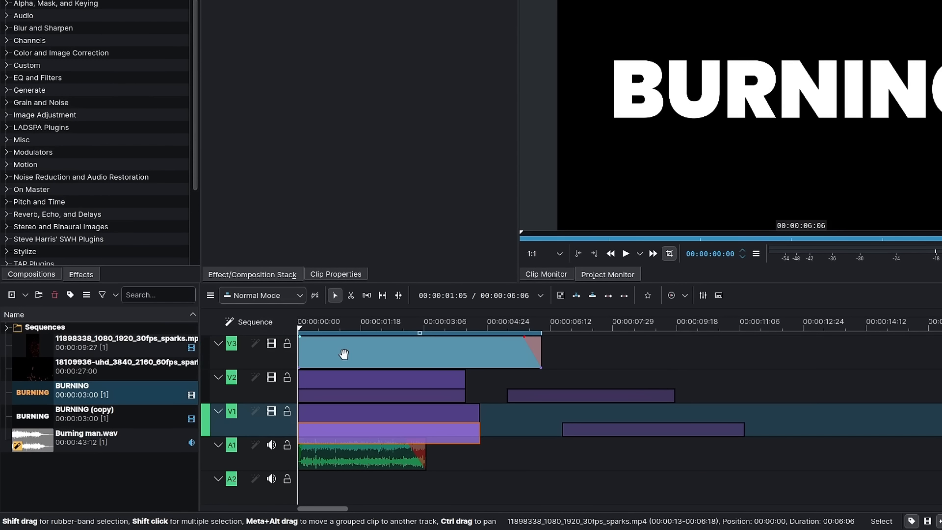
left_click(344, 355)
left_click_drag(324, 334, 329, 334)
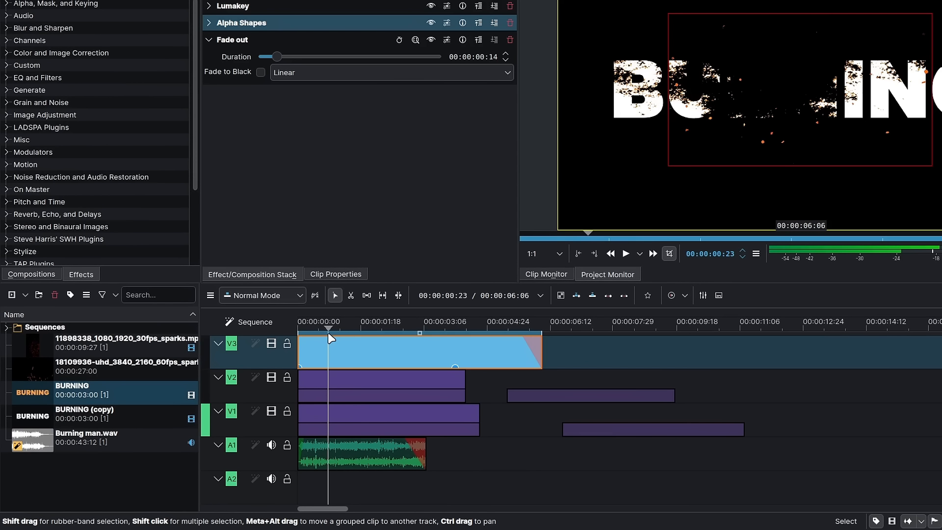
left_click(60, 342)
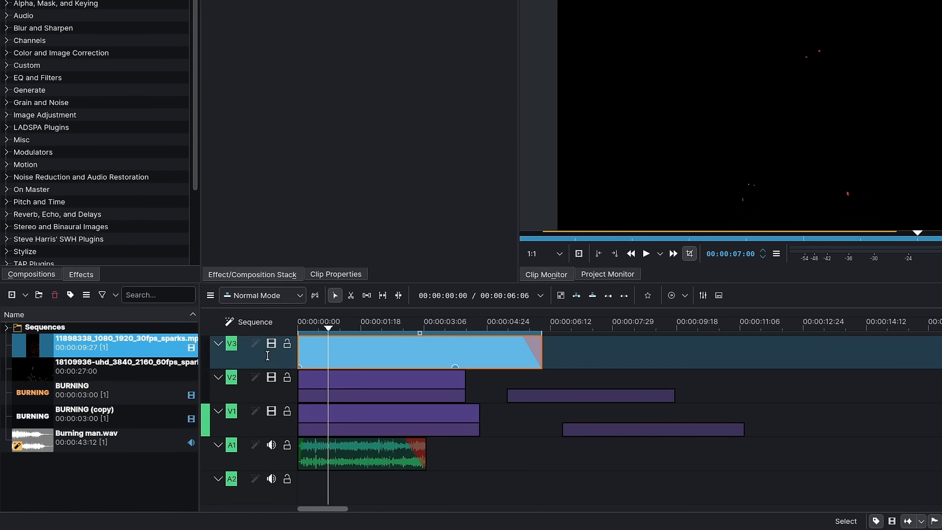
left_click(329, 355)
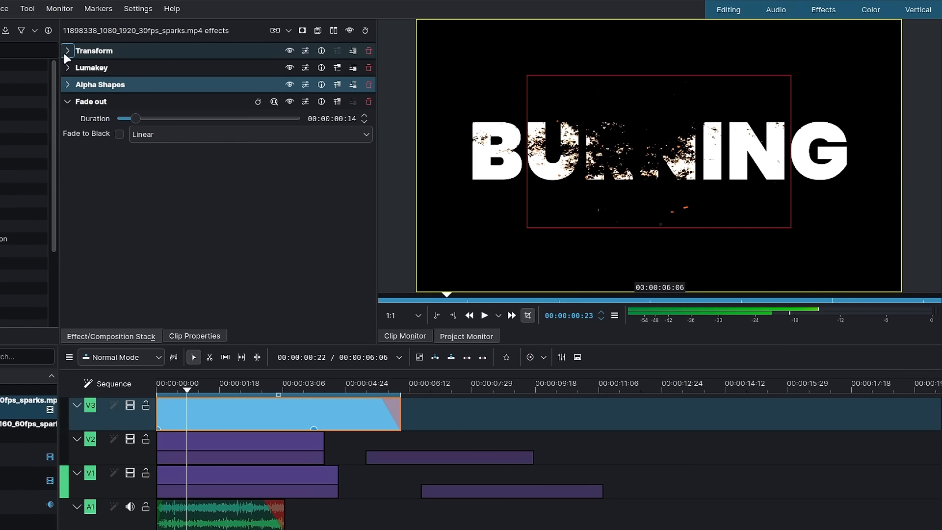
Disable Fade out, Alpha Shapes and Lumakey on the V3 sparks clip and set its Transform scale to 100%
left_click(68, 51)
left_click(68, 268)
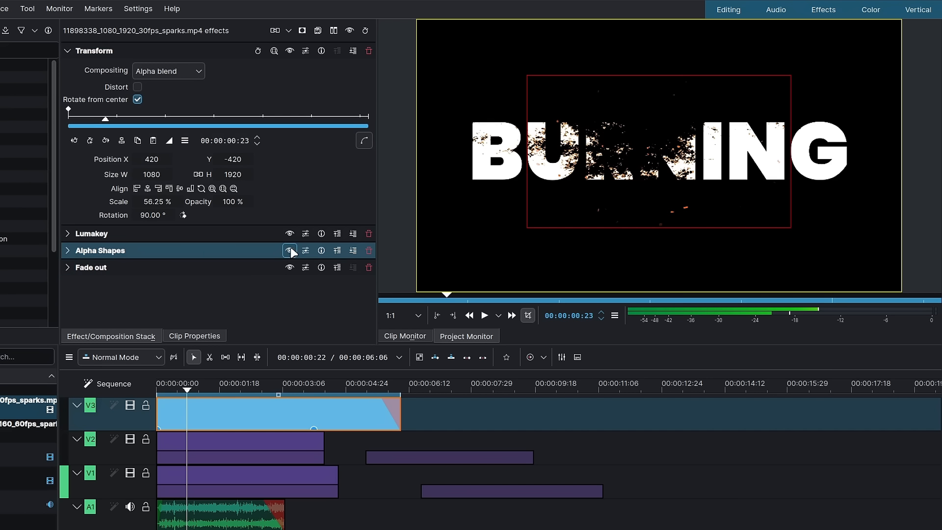
left_click(290, 268)
left_click(289, 251)
left_click(290, 234)
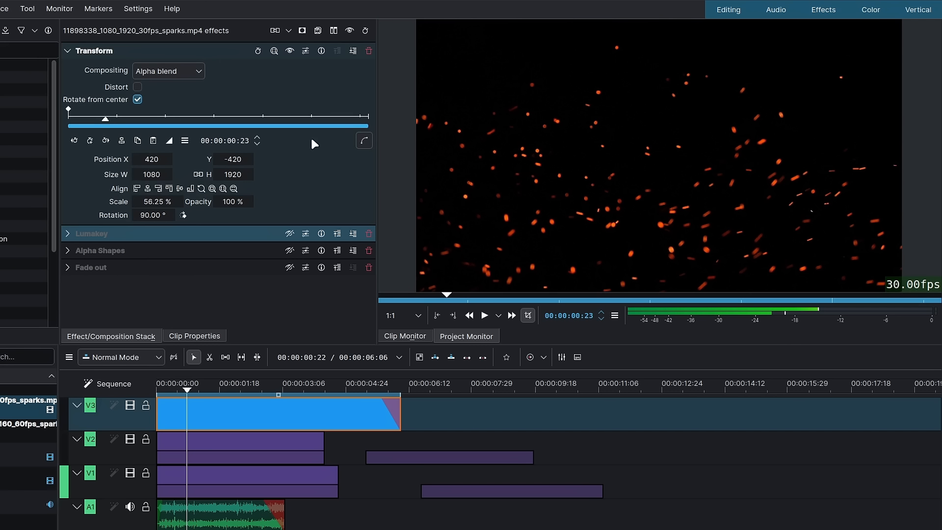
left_click(212, 189)
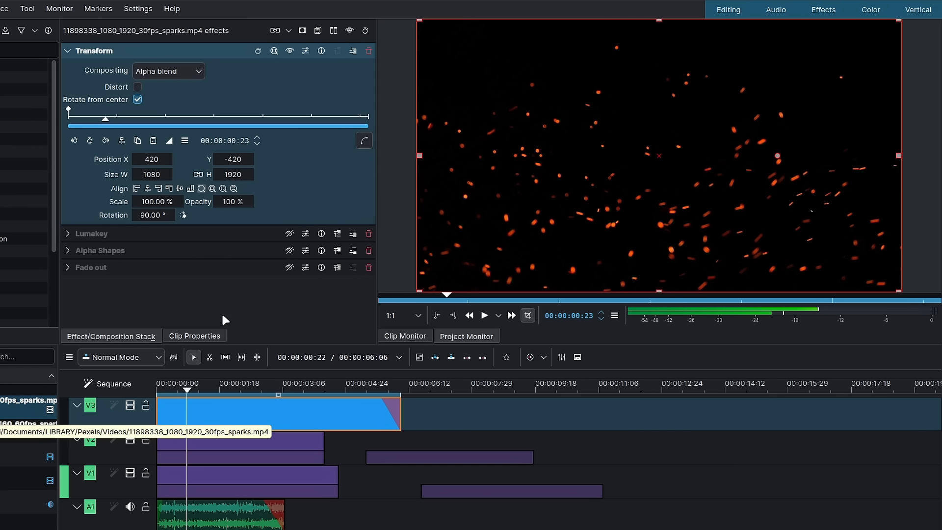
left_click(70, 52)
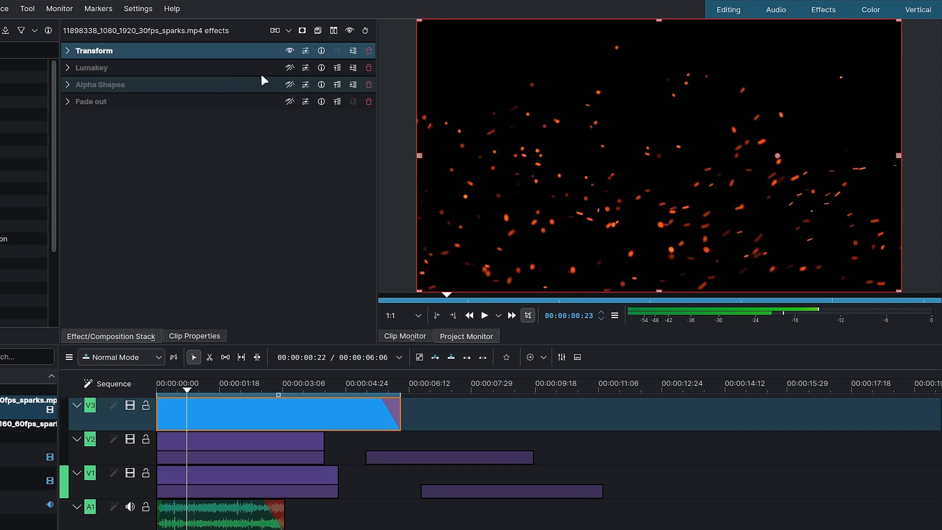
Re-enable the Lumakey effect on the V3 sparks clip and view its threshold settings
left_click(289, 68)
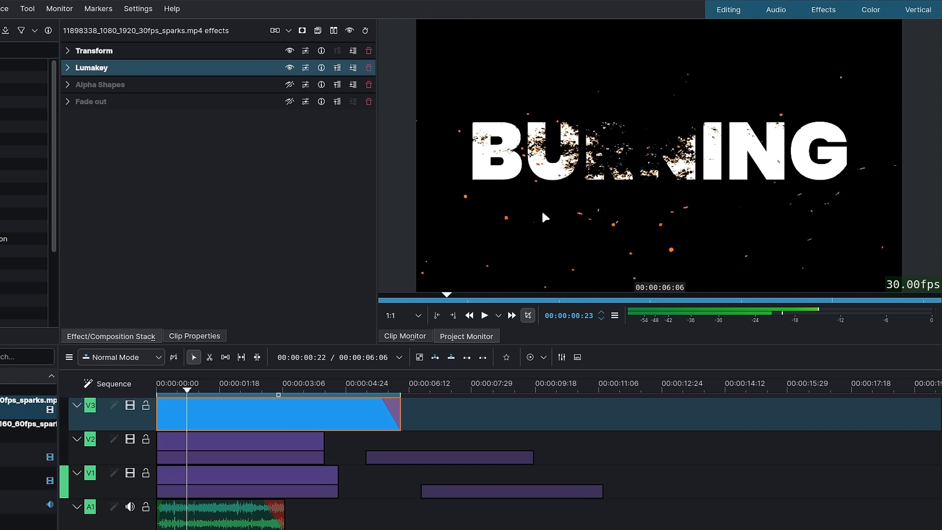
left_click(67, 69)
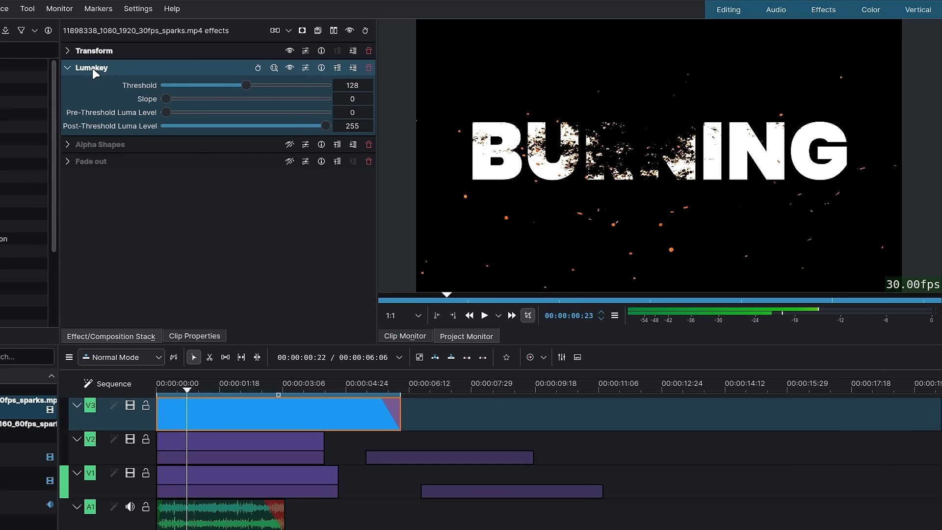
left_click(67, 68)
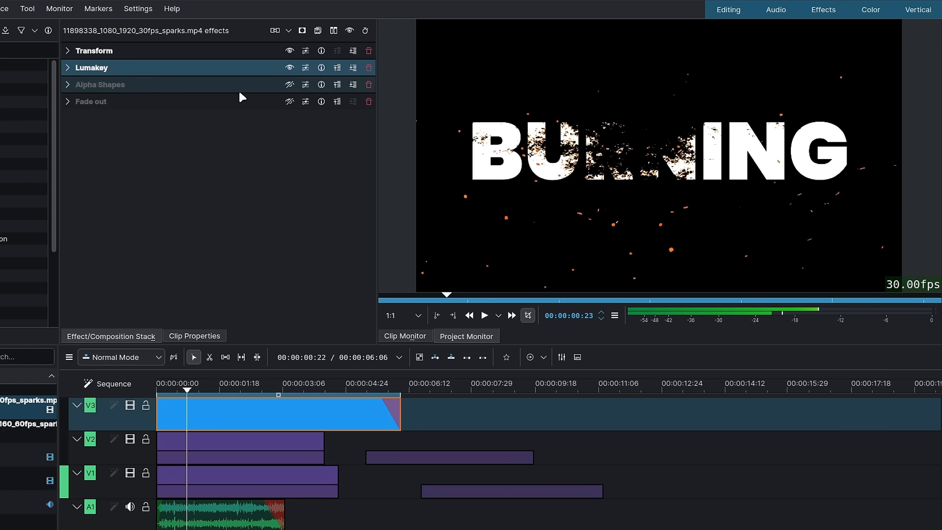
Re-enable the Alpha Shapes effect on the sparks clip and view its available shape options, keeping Ellipse
left_click(289, 85)
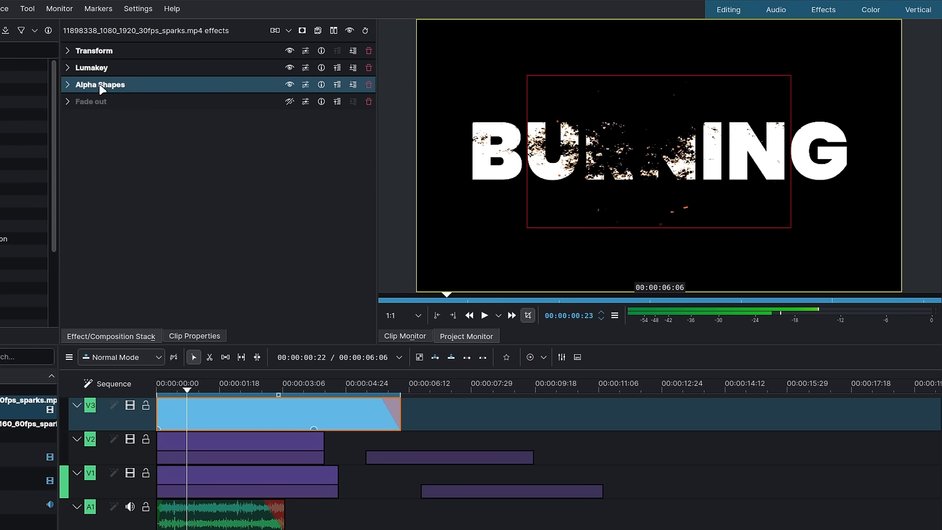
left_click(67, 84)
left_click(149, 105)
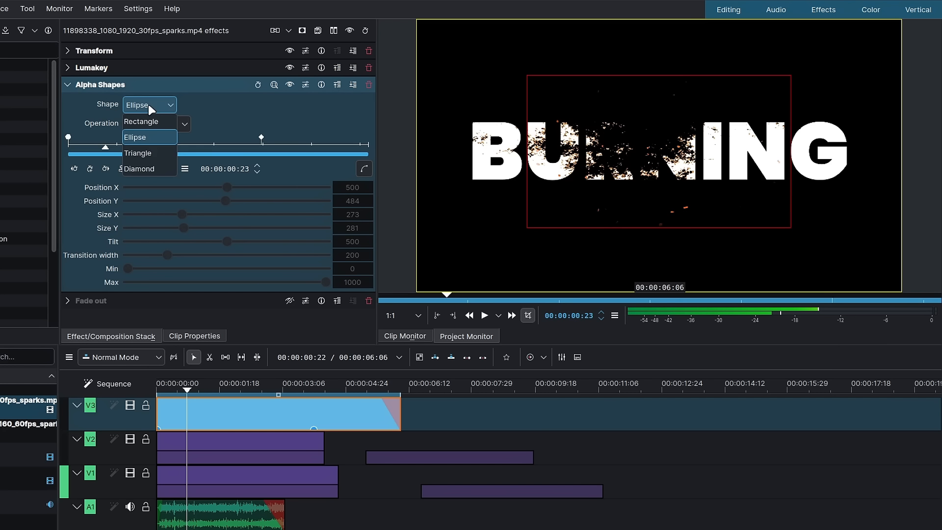
left_click(193, 76)
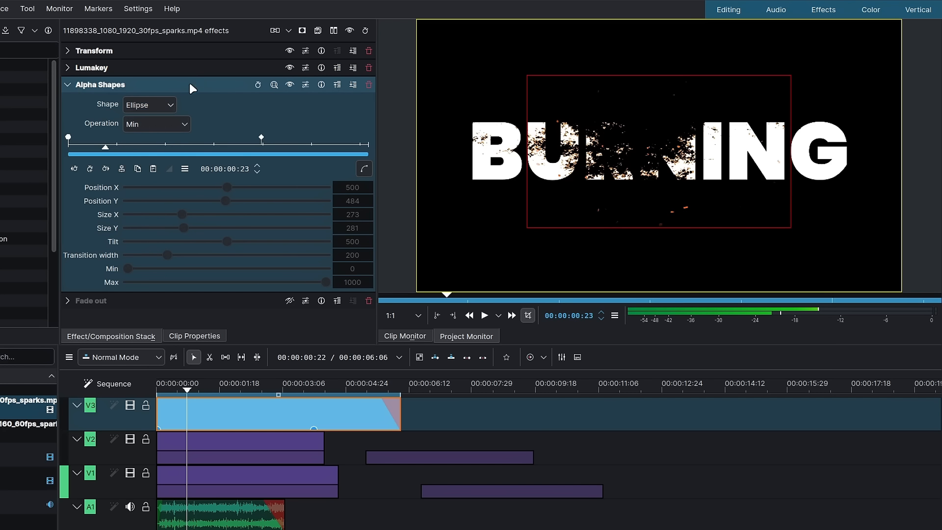
Disable Lumakey on the sparks clip to expose the ellipse mask, keeping Transform enabled and Alpha Shapes selected
left_click(290, 67)
left_click(290, 51)
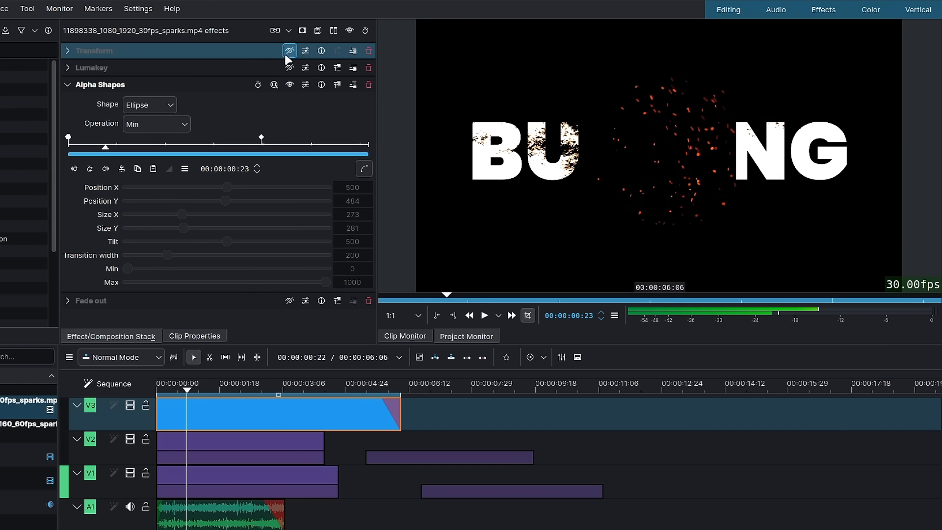
left_click(289, 51)
left_click(204, 105)
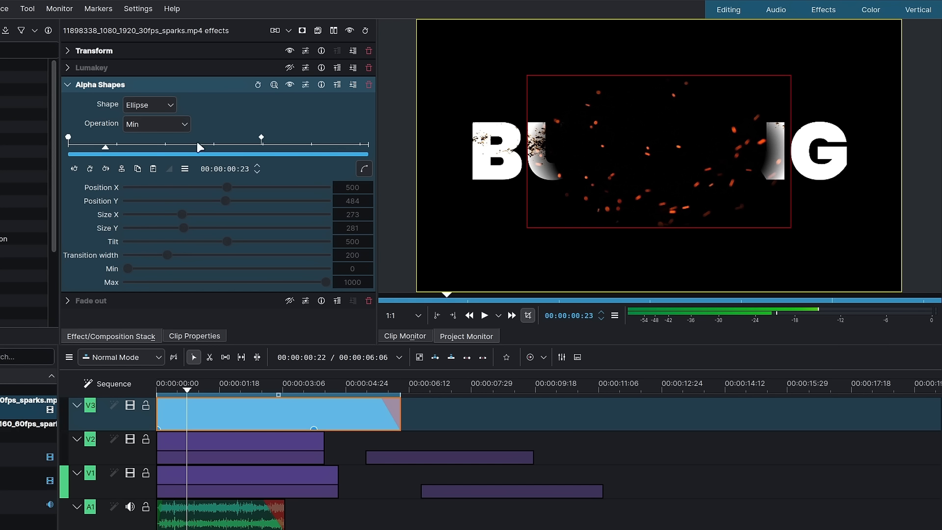
Examine the ellipse mask's position and size at the Alpha Shapes keyframes at 00:00:00:00 and 00:00:03:29
left_click(74, 168)
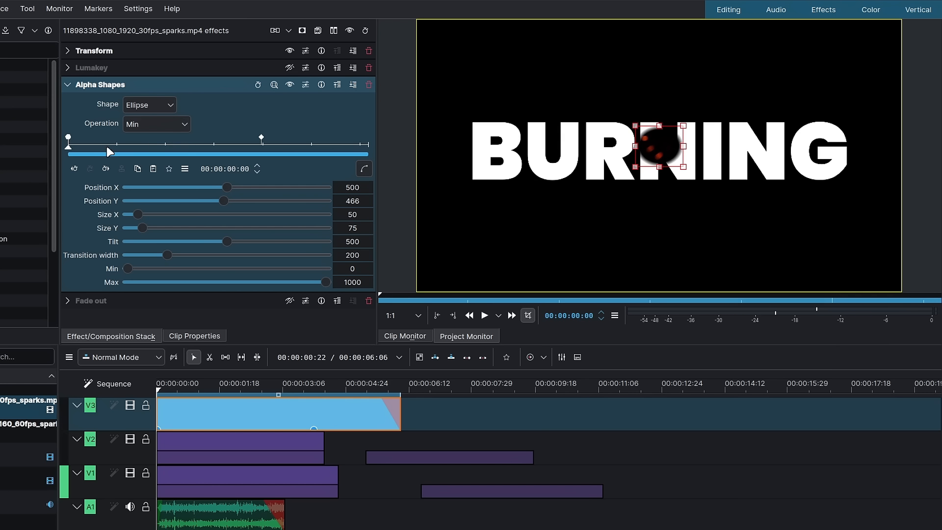
left_click_drag(109, 153, 264, 158)
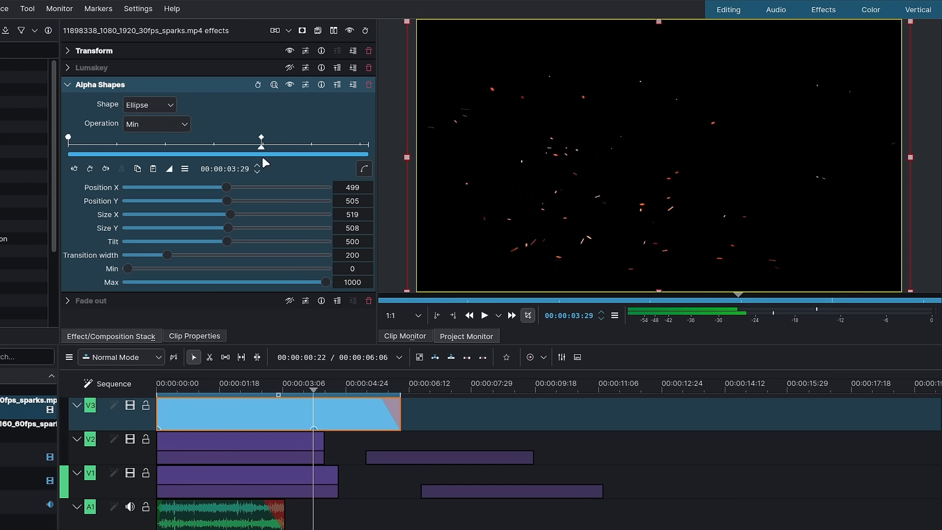
left_click(309, 495)
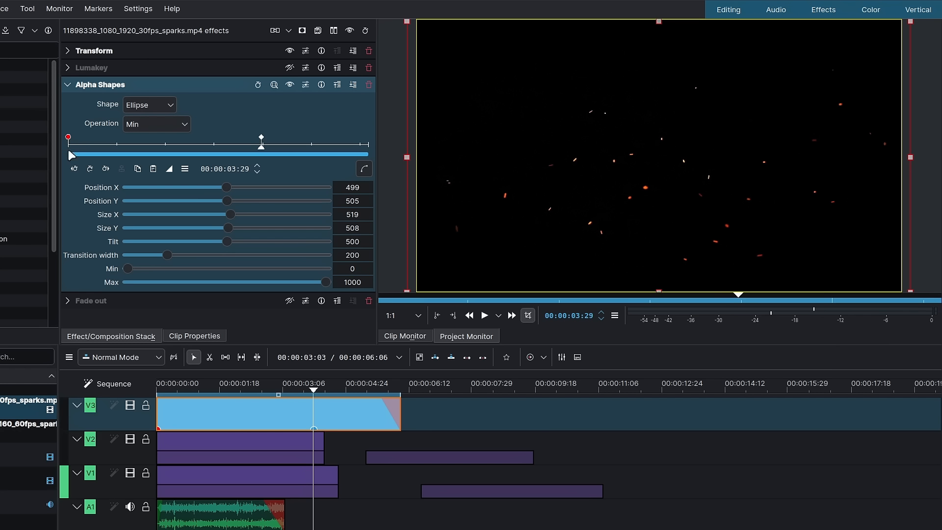
Check the first Alpha Shapes keyframe's interpolation type and preview the ellipse mask's growth through 00:00:01:23
left_click(74, 168)
left_click(168, 169)
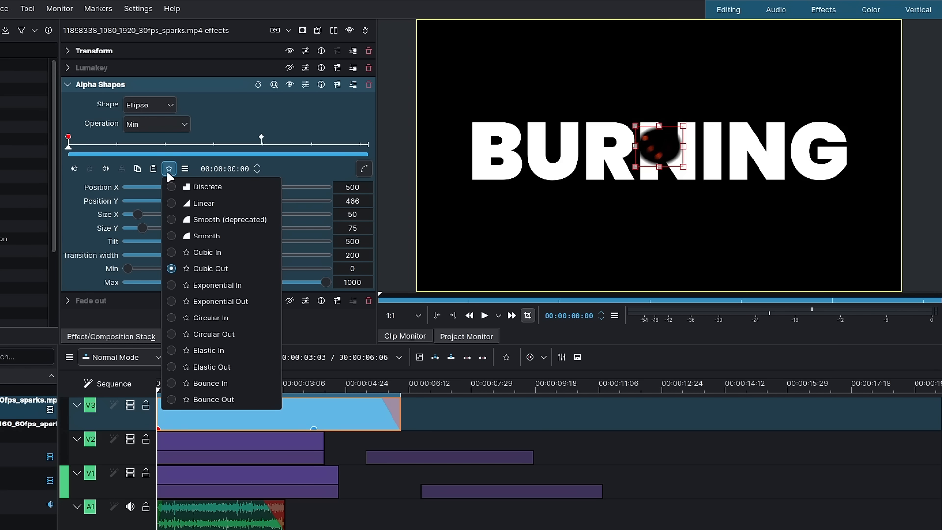
left_click(168, 171)
left_click(178, 387)
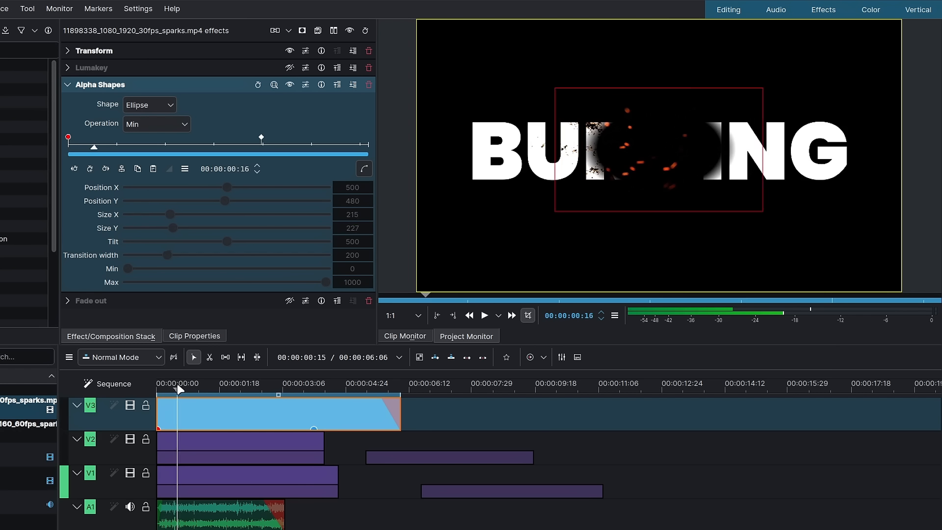
left_click_drag(179, 389, 227, 399)
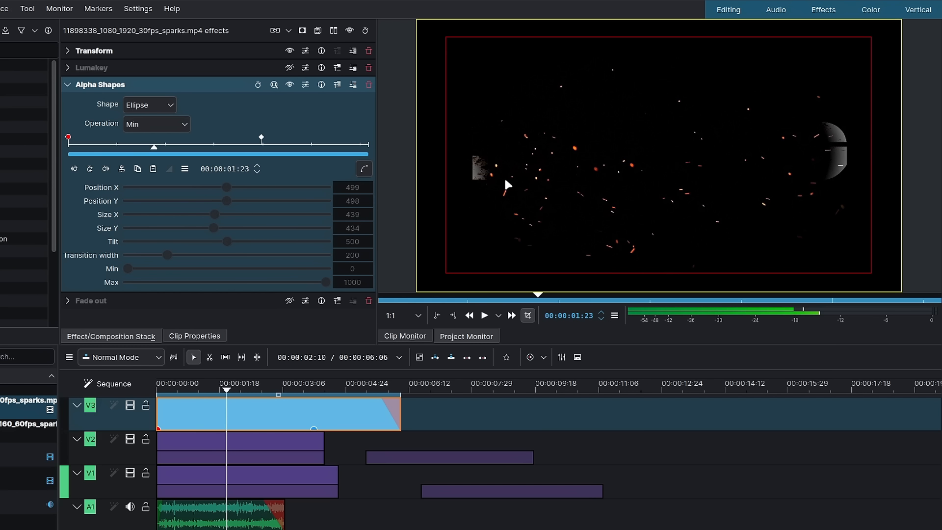